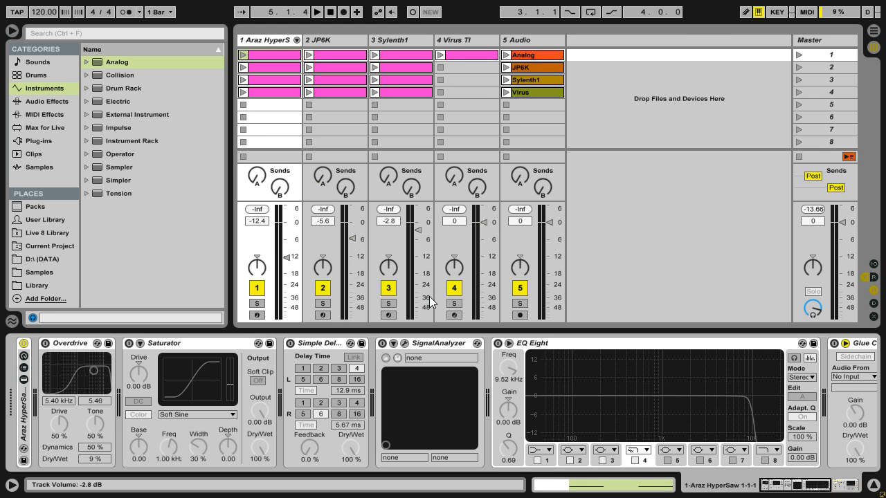
Open the JP6K synth's plug-in interface on track 2 to view its Super Saw oscillator controls, and close it
click(325, 41)
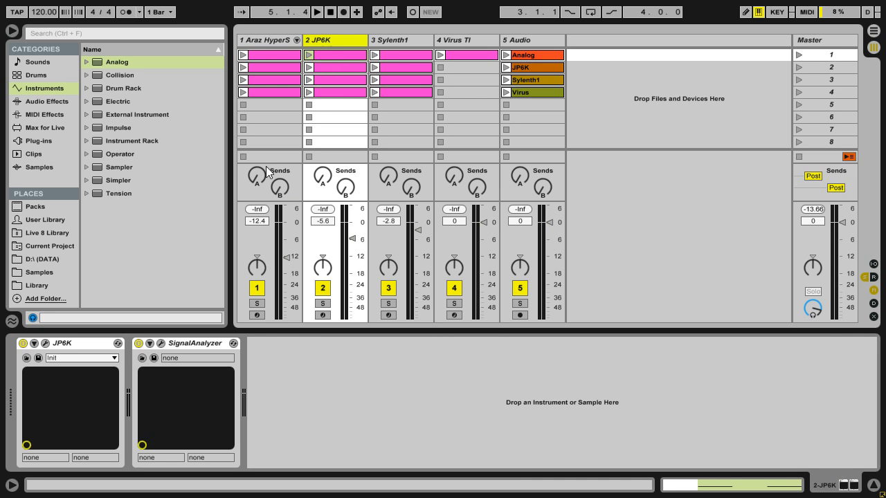
click(45, 343)
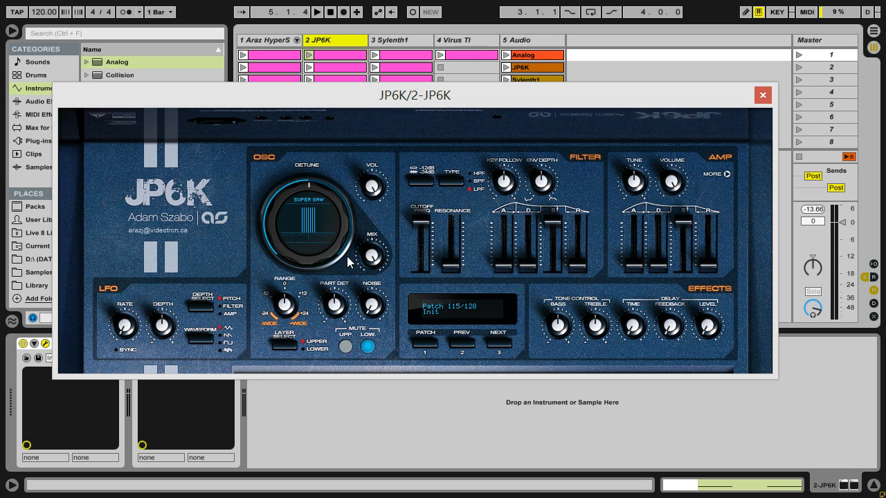
mouse_move(320, 261)
mouse_move(430, 228)
click(762, 95)
Open the Sylenth1 plug-in interface on track 3 to view its oscillators and filters, and close it
click(394, 39)
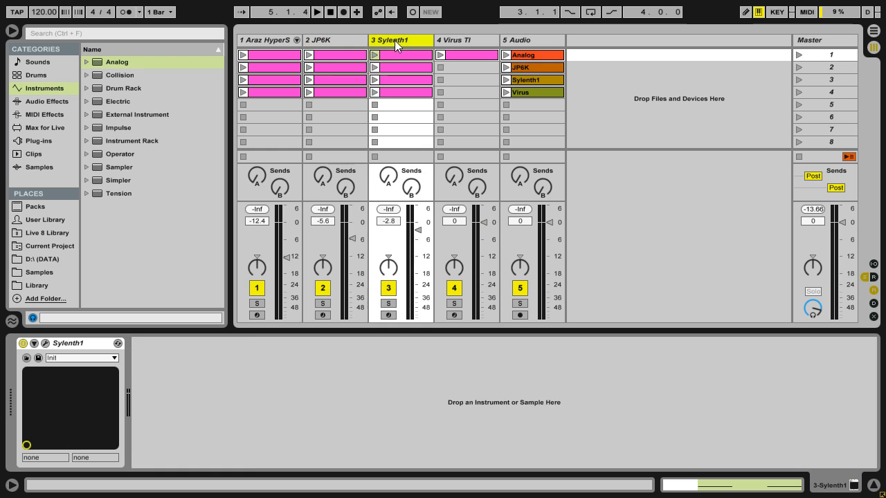
click(45, 345)
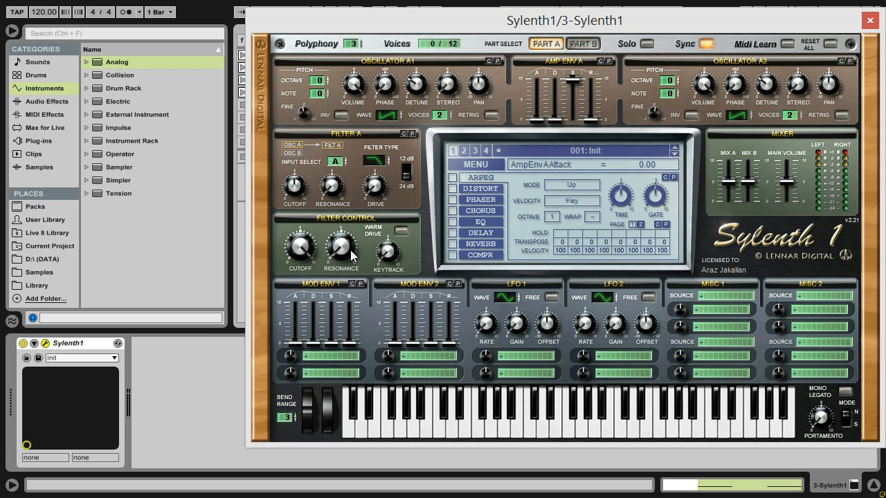
click(869, 20)
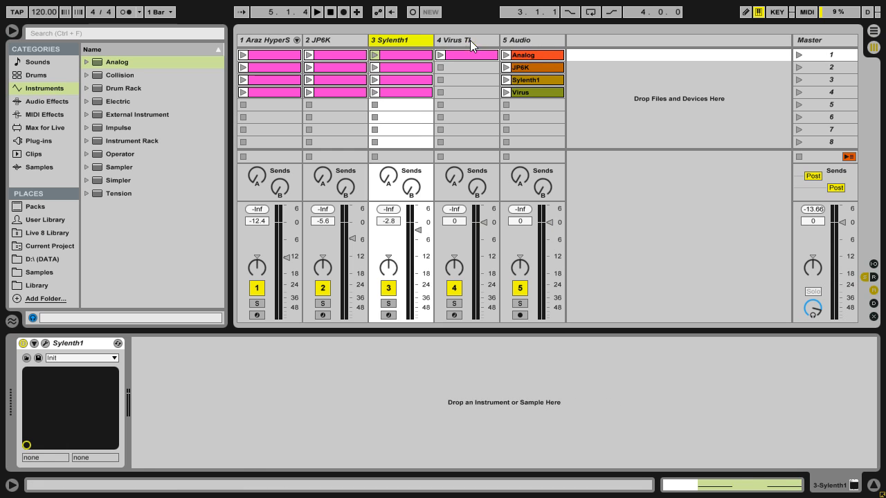
Open the Virus TI plug-in interface on track 4, dismiss the setup diagnostics message, and close the interface
click(471, 39)
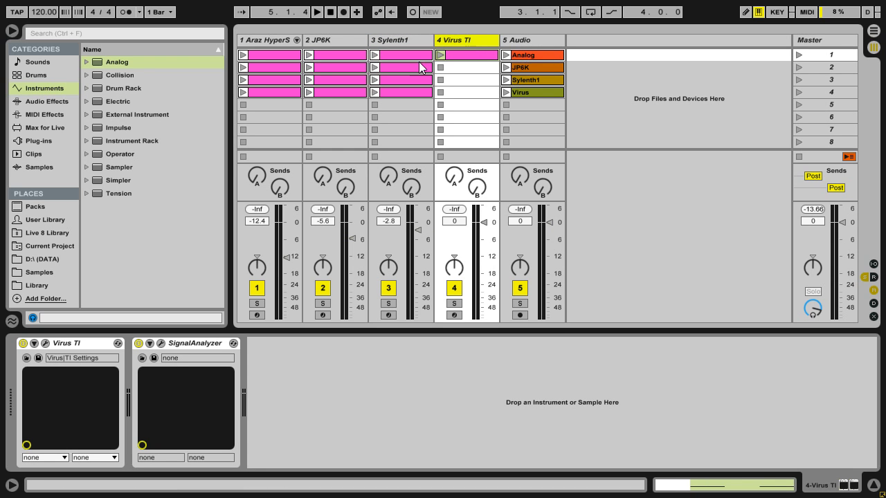
click(45, 344)
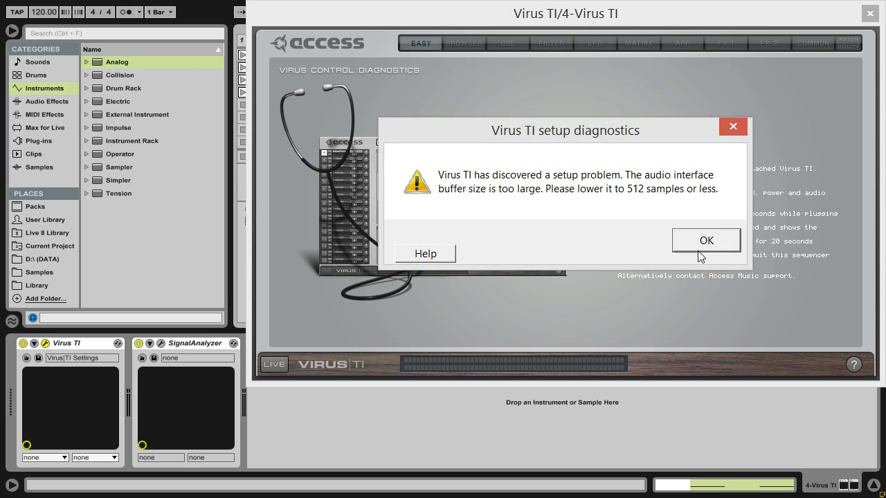
click(691, 246)
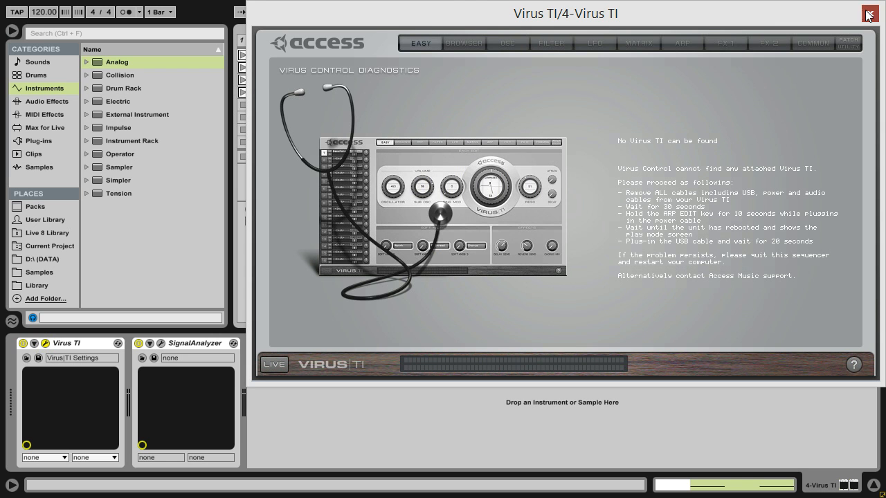
click(869, 14)
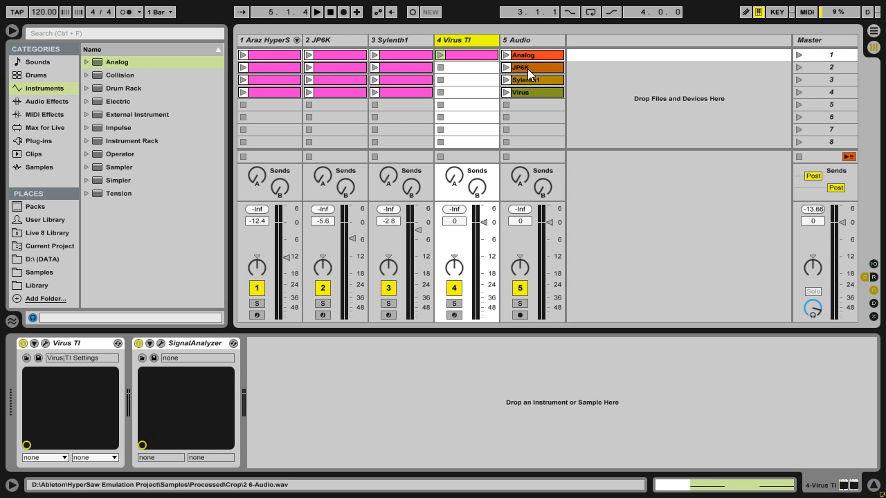
Inspect the notes of the first JP6K MIDI clip and the waveforms of the clips on the Audio track
double_click(333, 55)
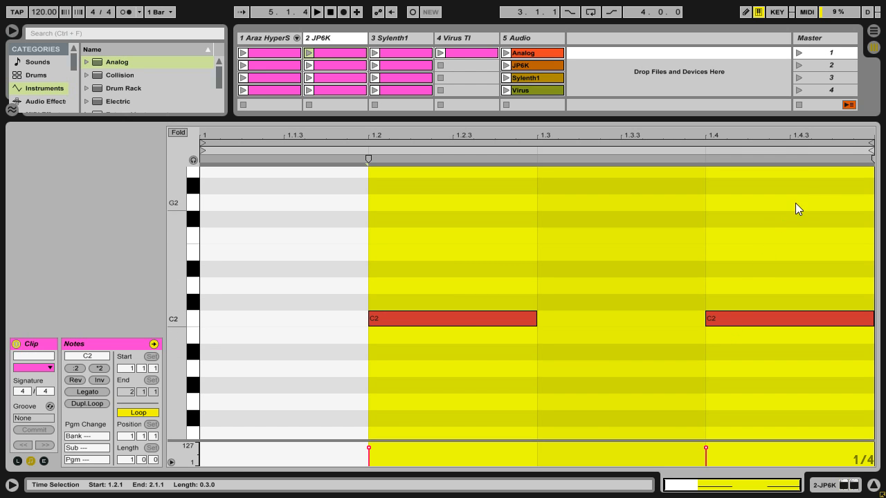
double_click(795, 118)
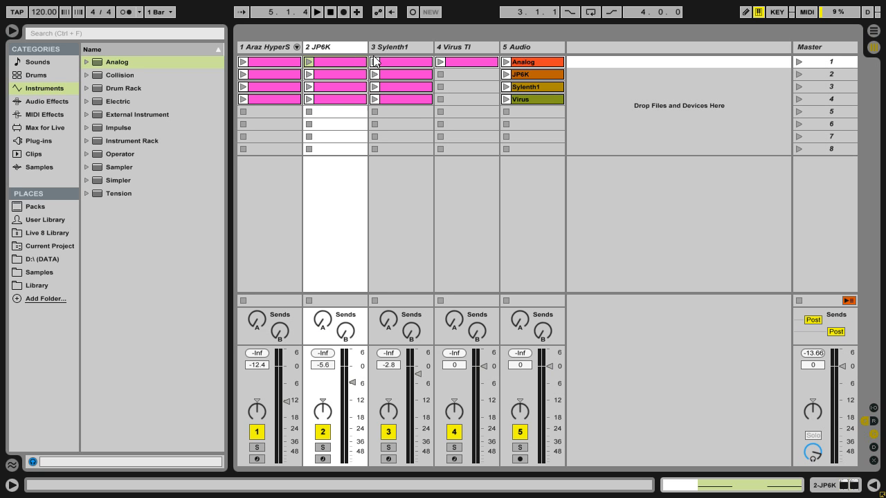
double_click(530, 73)
click(531, 81)
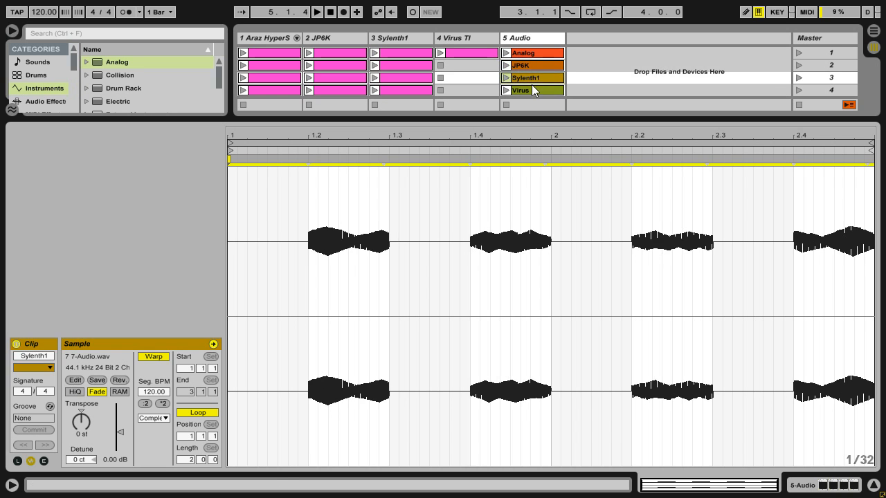
click(532, 89)
click(533, 53)
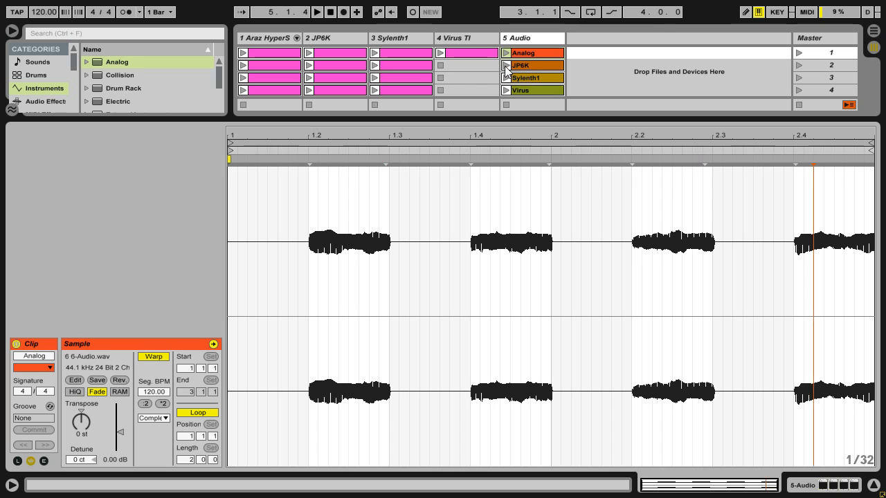
Play the JP6K, Sylenth1 and Virus audio clips one after another to compare their sound
click(518, 65)
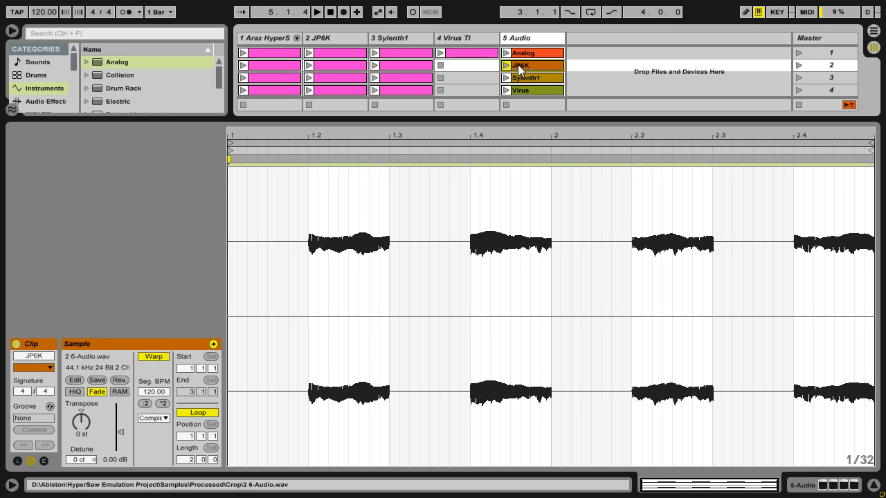
key(Return)
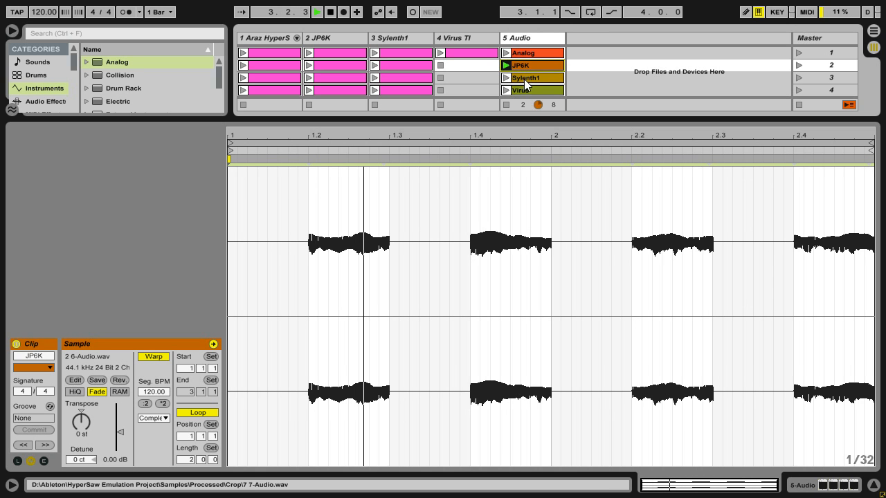
click(526, 80)
key(Return)
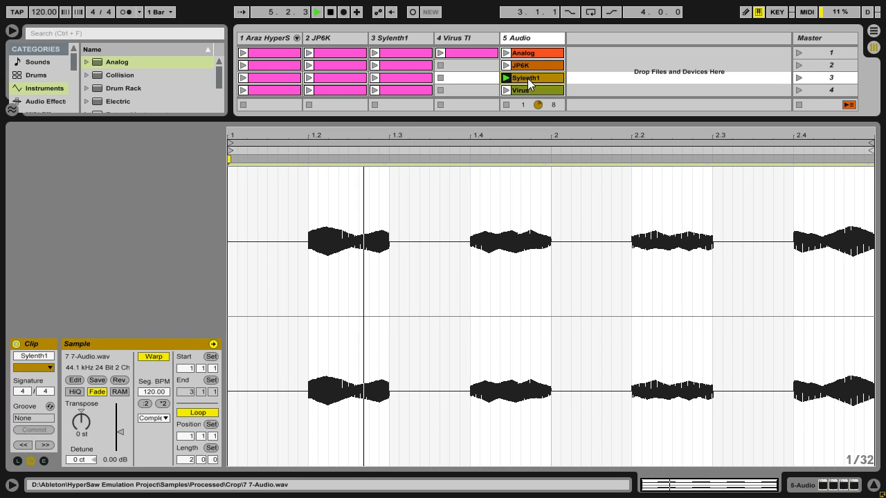
click(524, 91)
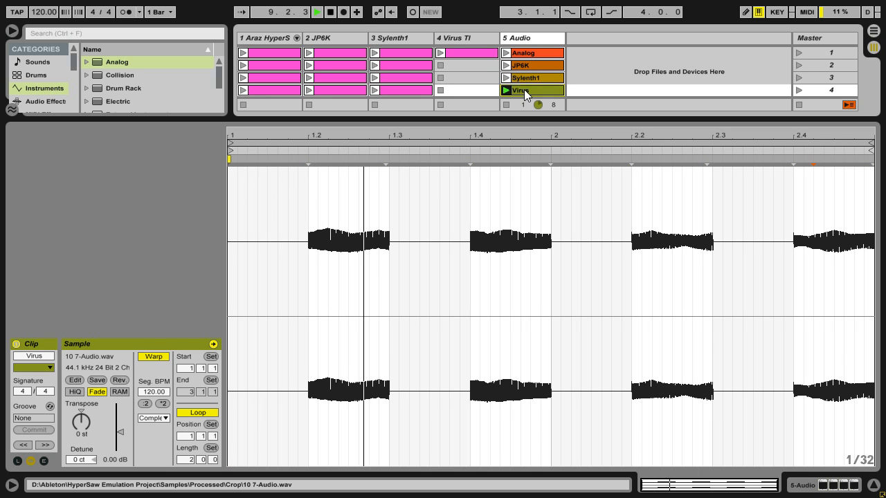
Play the Analog audio clip followed by the JP6K clip for comparison, and stop the Audio track's clips
click(505, 53)
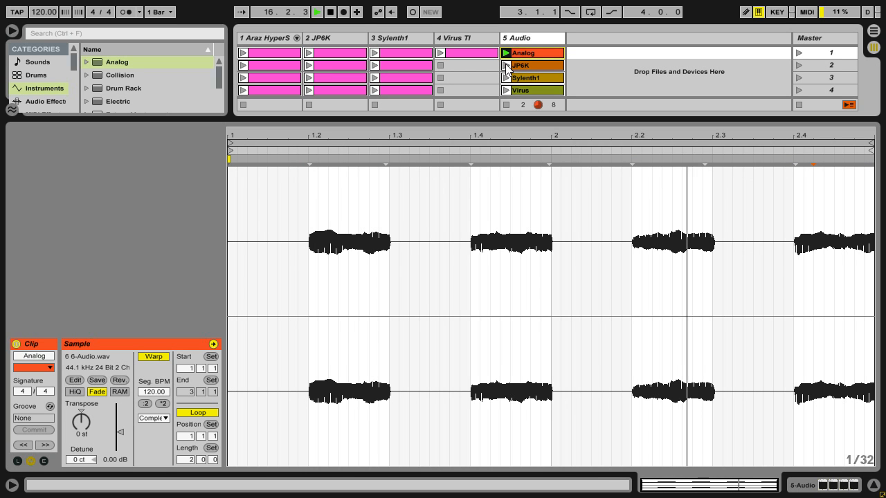
click(506, 66)
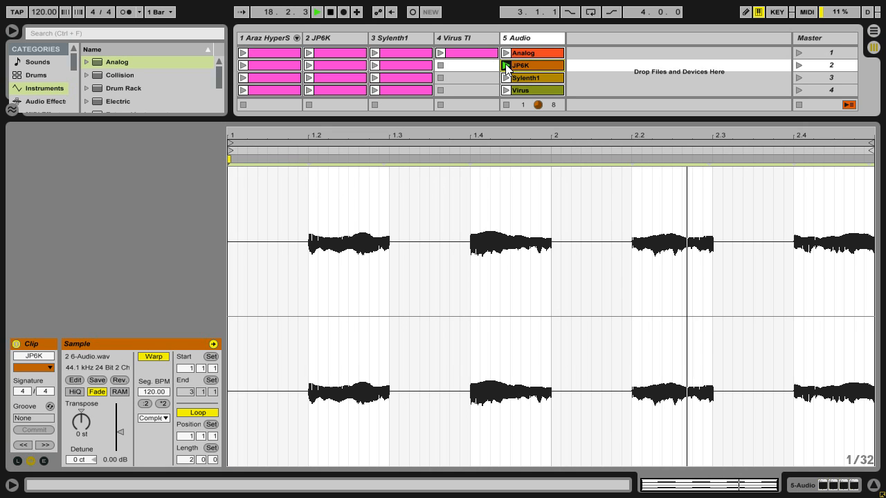
click(507, 104)
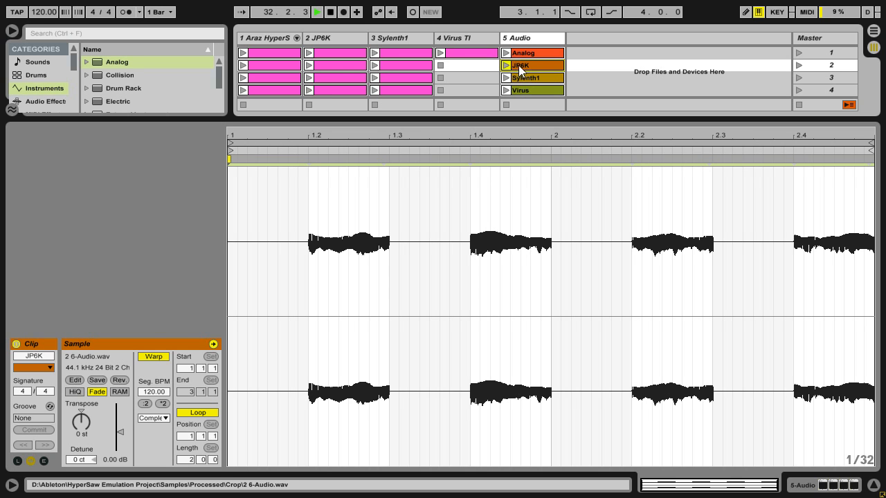
Insert a new MIDI track after the Audio track and load the Analog instrument onto it
click(523, 42)
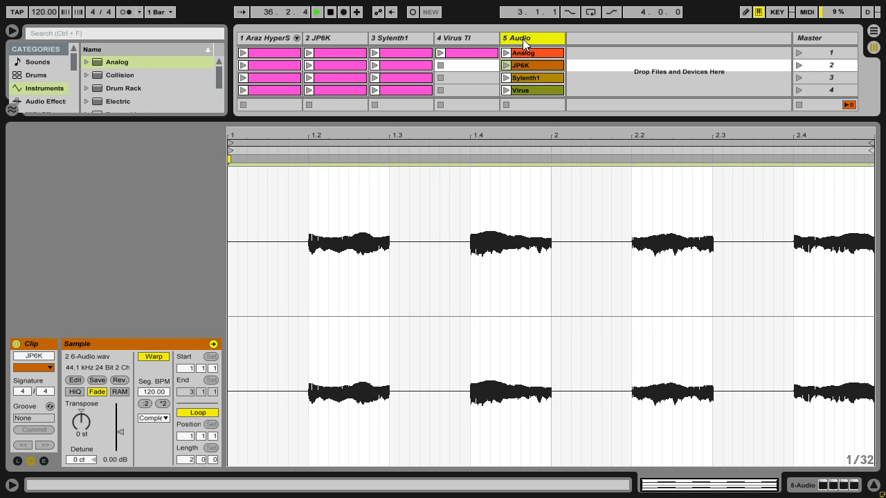
key(ctrl+shift+t)
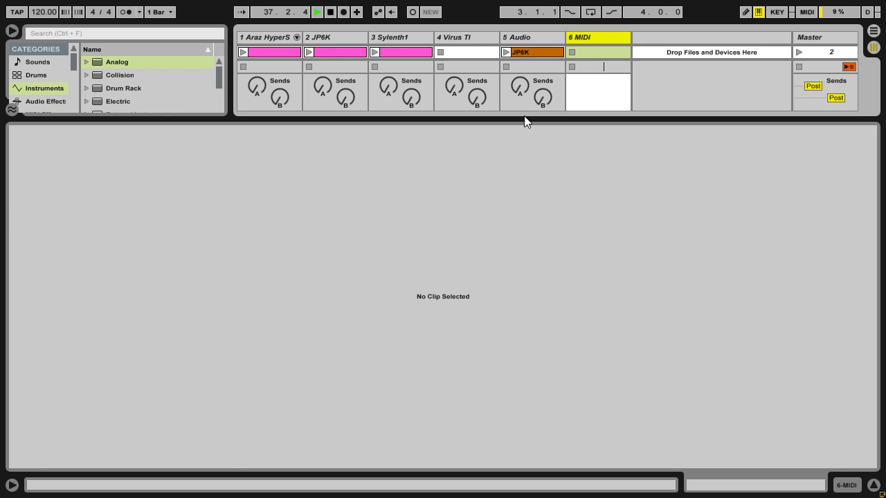
key(ctrl+alt+l)
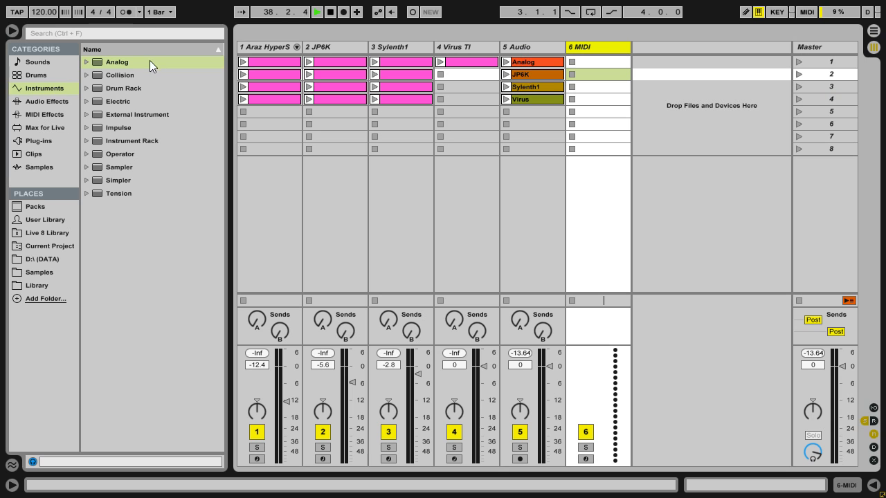
drag(122, 60, 585, 119)
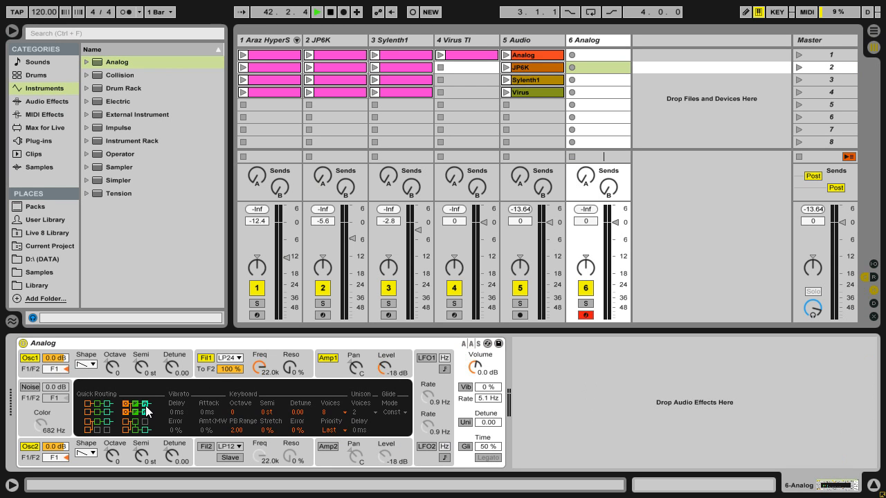
Route both oscillators through only Fil1 and Amp1, and detune Osc1 to 0.08 and Osc2 to -0.08
click(98, 429)
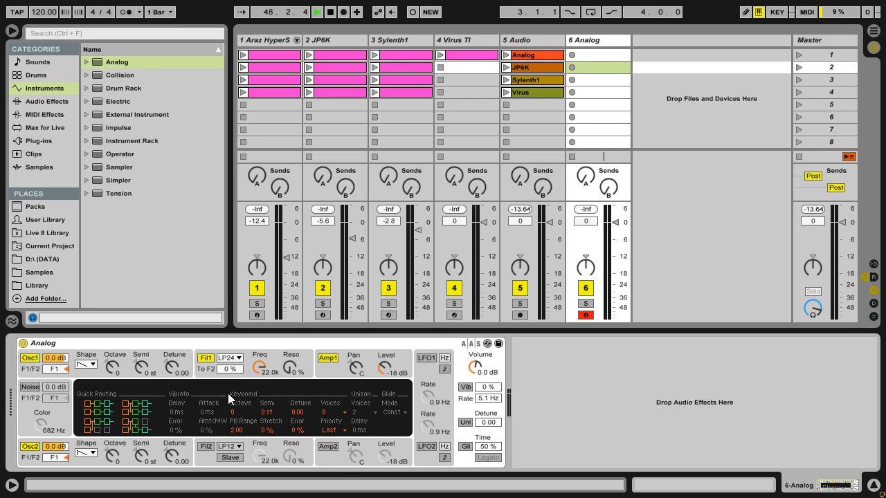
click(170, 370)
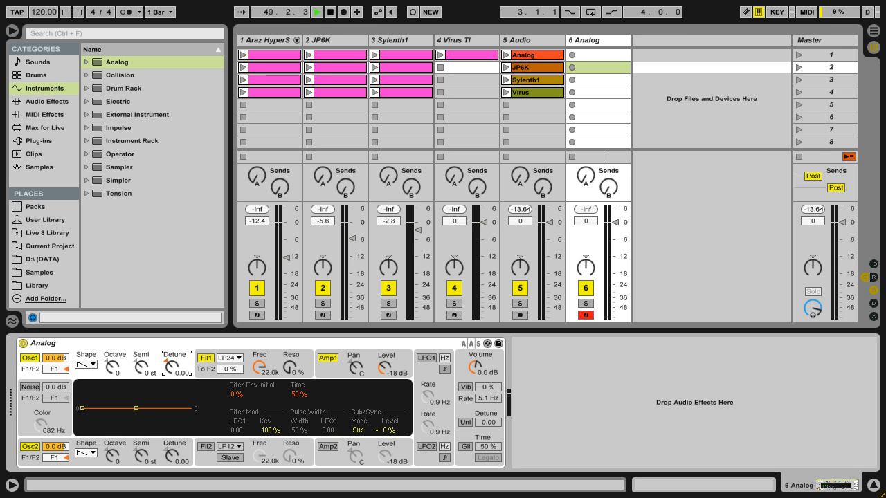
click(171, 453)
drag(170, 454, 170, 460)
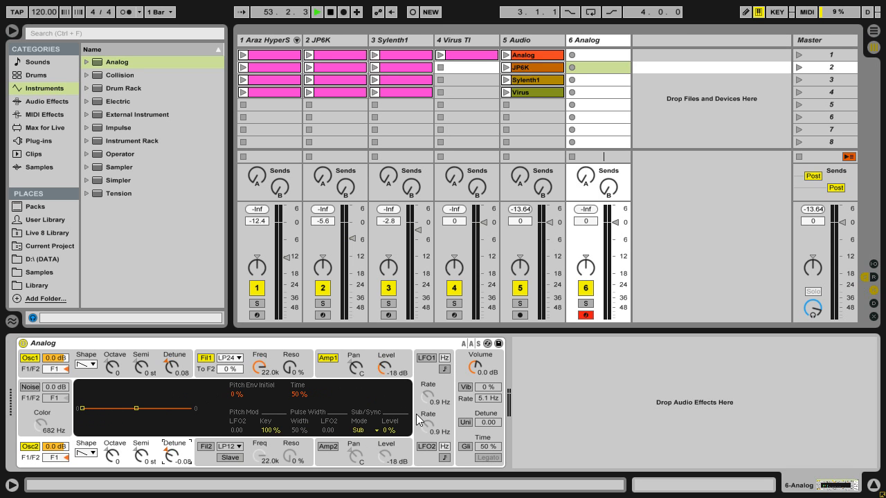
Enable unison in Analog with a detune of 20.31 and 4 voices
click(465, 422)
drag(487, 422, 488, 401)
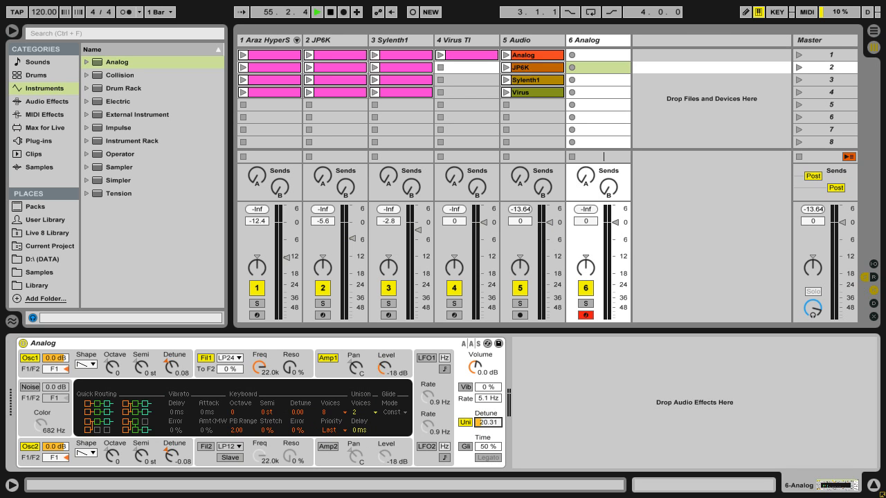
click(375, 412)
click(364, 434)
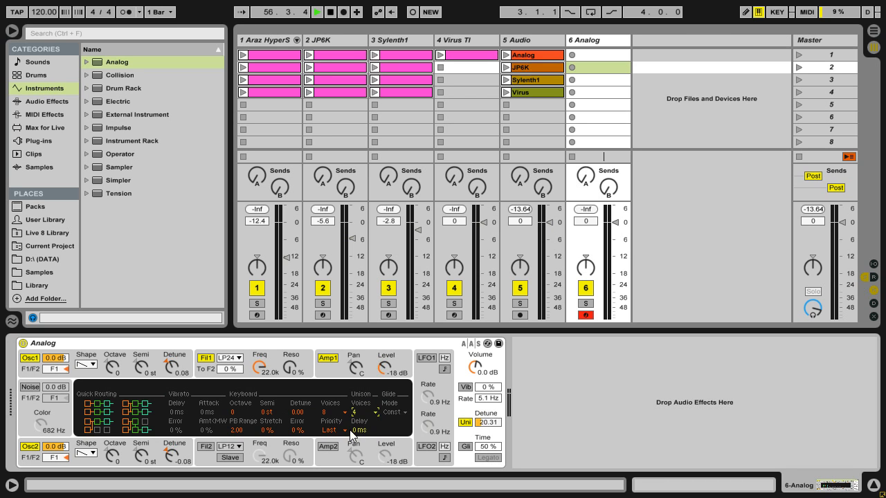
Set the initial pitch envelope amount to 9 % for Osc1 and about -5 % for Osc2
click(79, 381)
drag(236, 394, 236, 386)
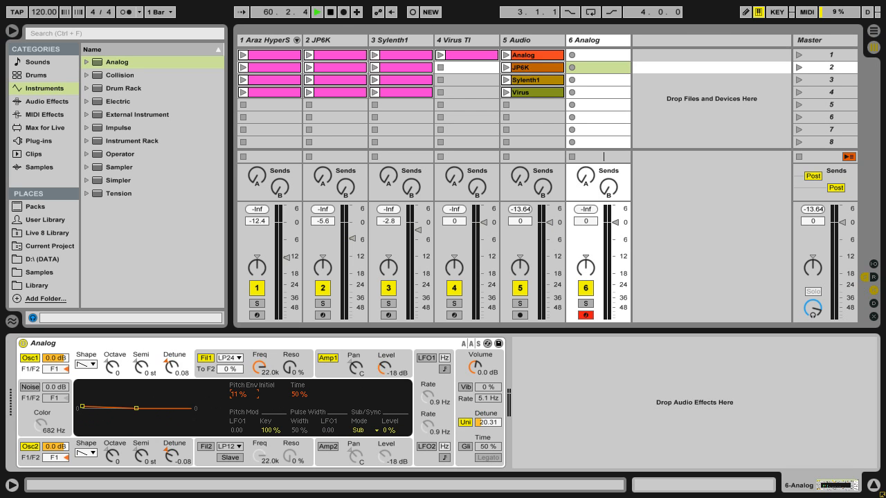
click(38, 460)
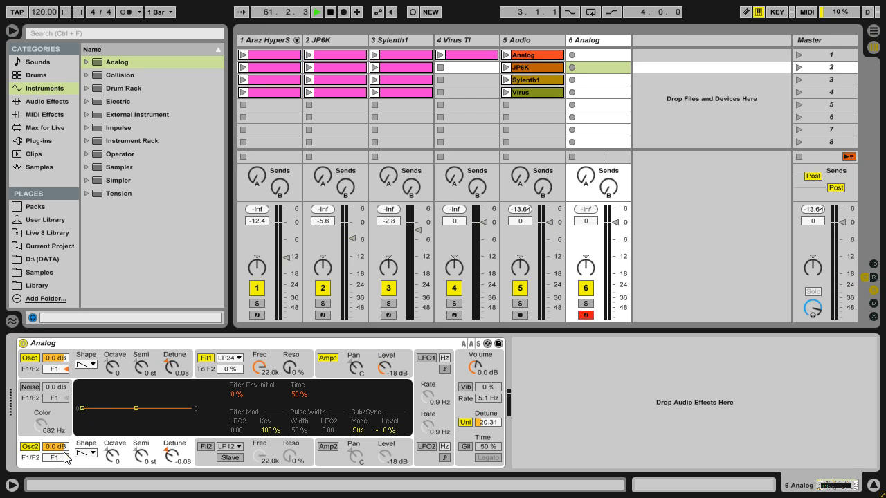
drag(239, 395, 238, 398)
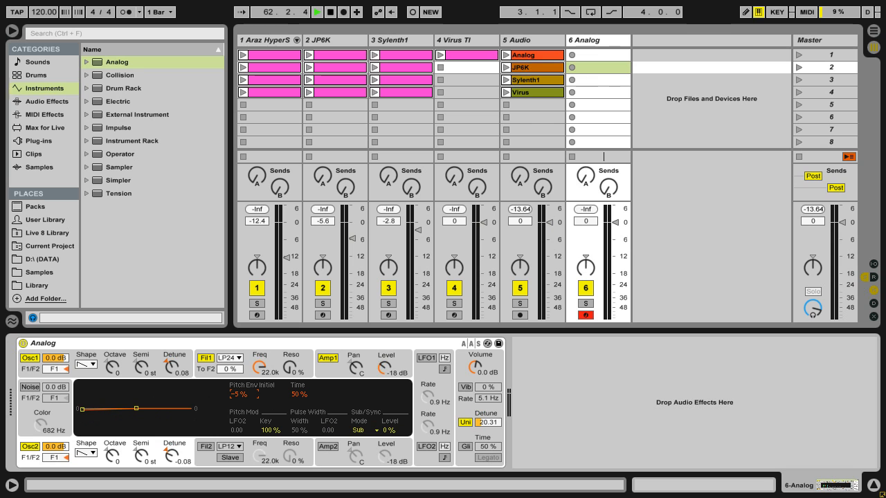
click(33, 377)
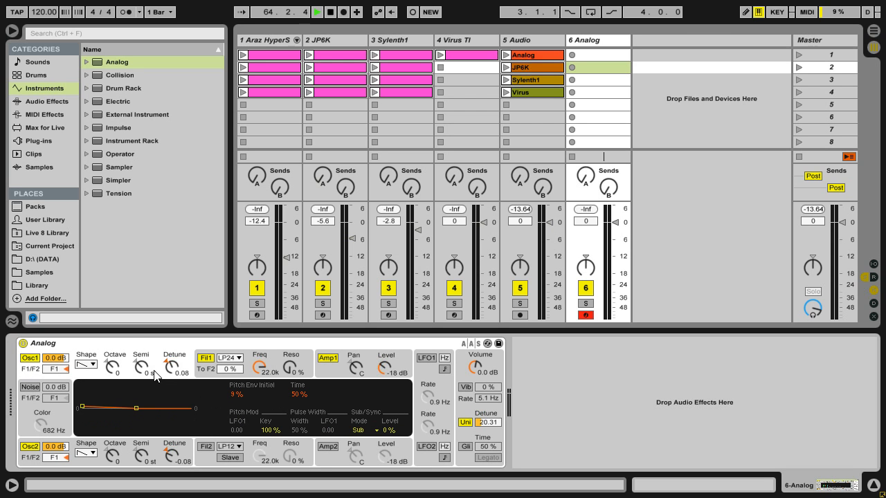
Enable LFO1, sync it to the tempo and set its rate to 1/32t
click(428, 359)
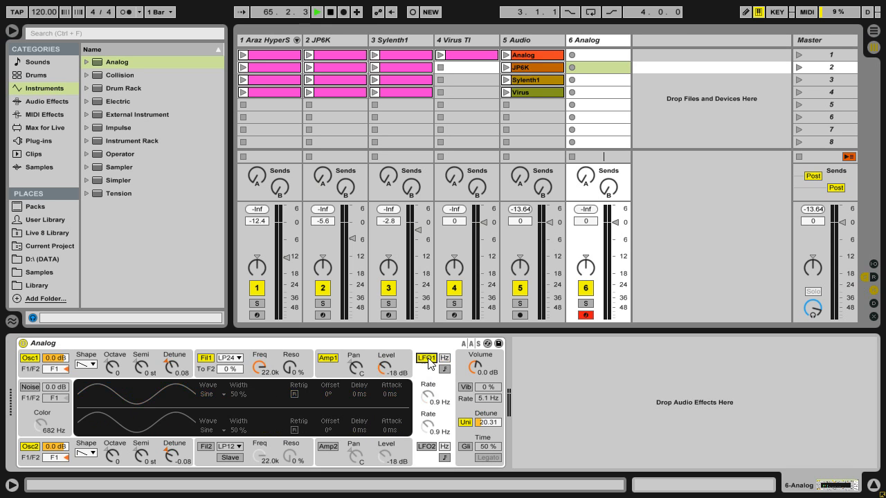
drag(428, 397, 428, 366)
click(443, 369)
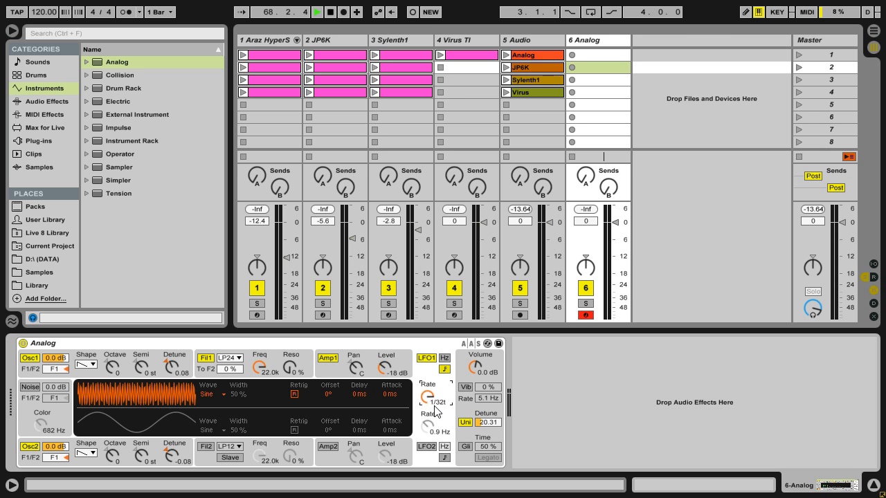
Set Osc1's LFO1 pitch modulation to 0.05 and enable LFO2, tempo-synced at a rate of 1/32t
click(84, 375)
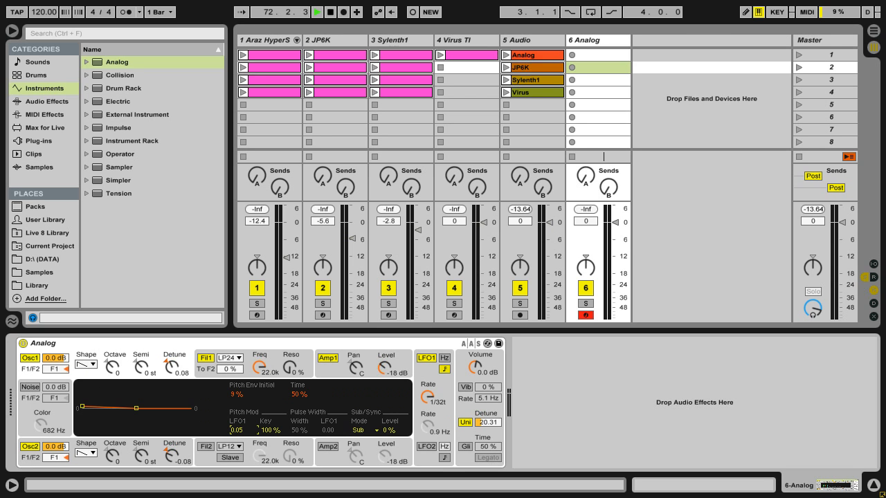
click(28, 457)
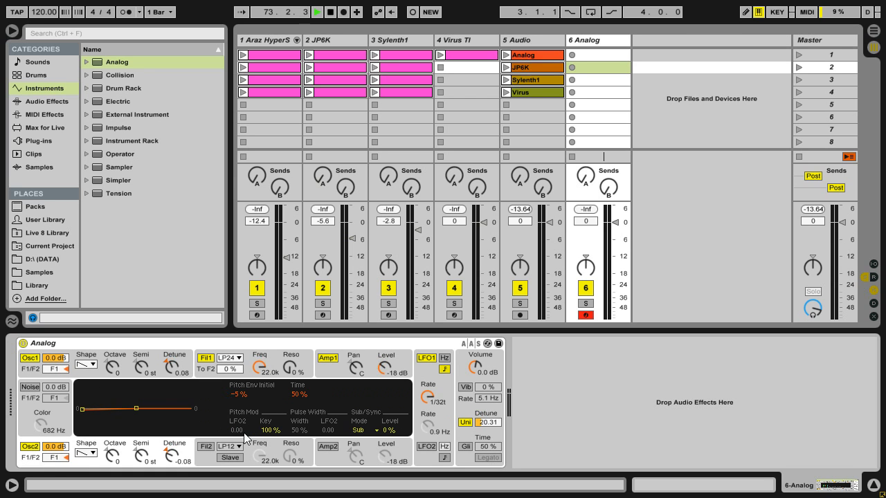
click(425, 446)
click(444, 457)
drag(427, 426, 426, 405)
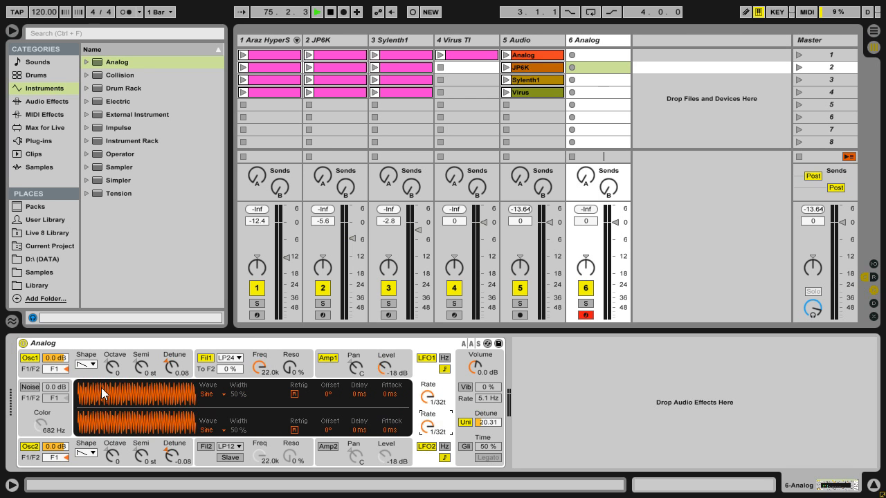
Set the pitch modulation of Osc2 by LFO2 to -0.04
click(89, 466)
click(239, 430)
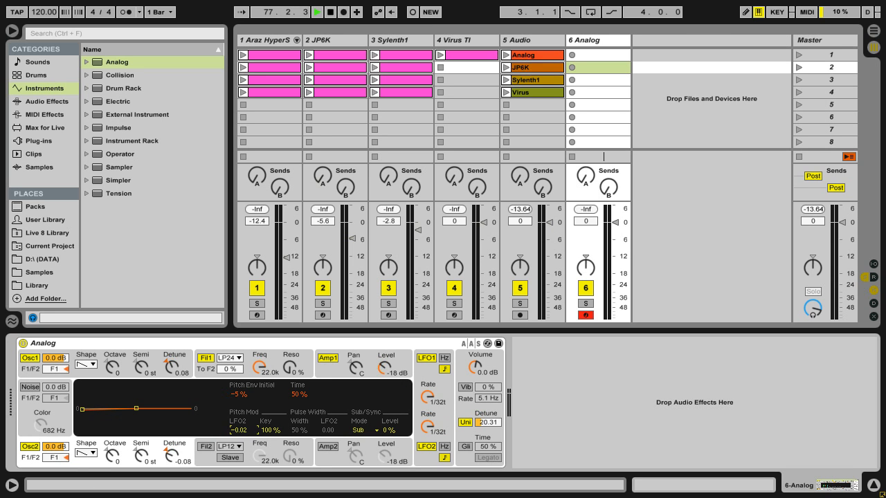
drag(241, 429, 241, 432)
Copy the first JP6K clip to the Analog track's first slot and transpose all its notes up one octave
drag(324, 55, 595, 58)
double_click(596, 57)
click(472, 270)
key(ctrl+a)
key(shift+Up)
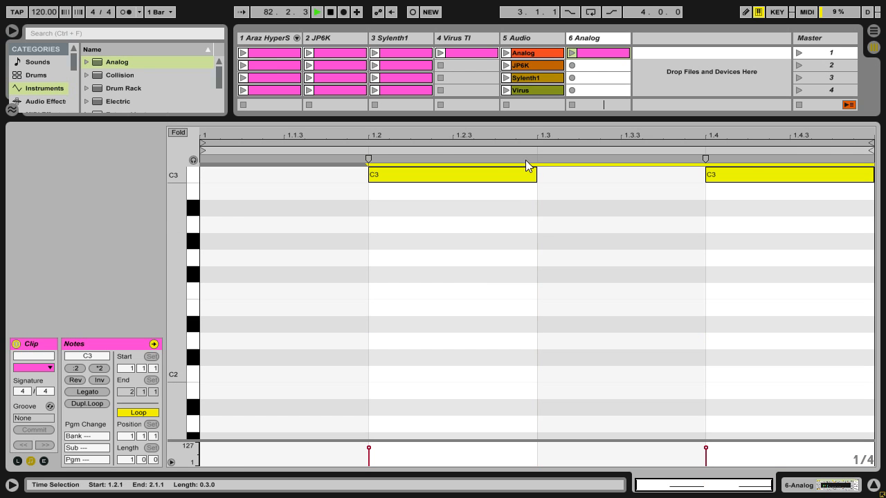
double_click(534, 120)
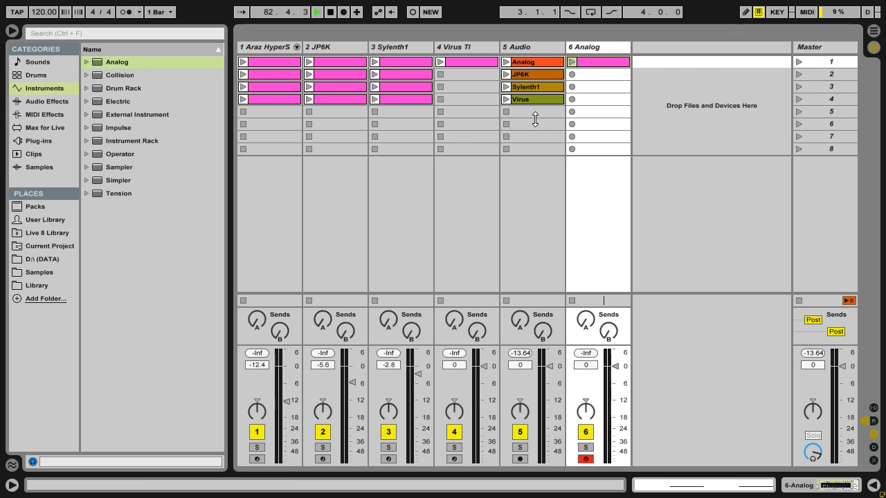
Play the copied clip on the Analog track and lower the track volume to -4.2 dB
click(571, 61)
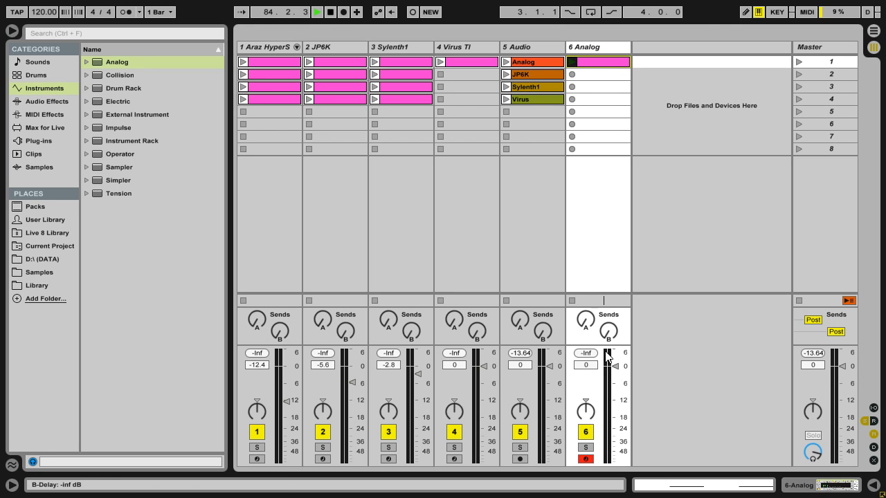
drag(615, 405, 614, 429)
drag(615, 393, 614, 378)
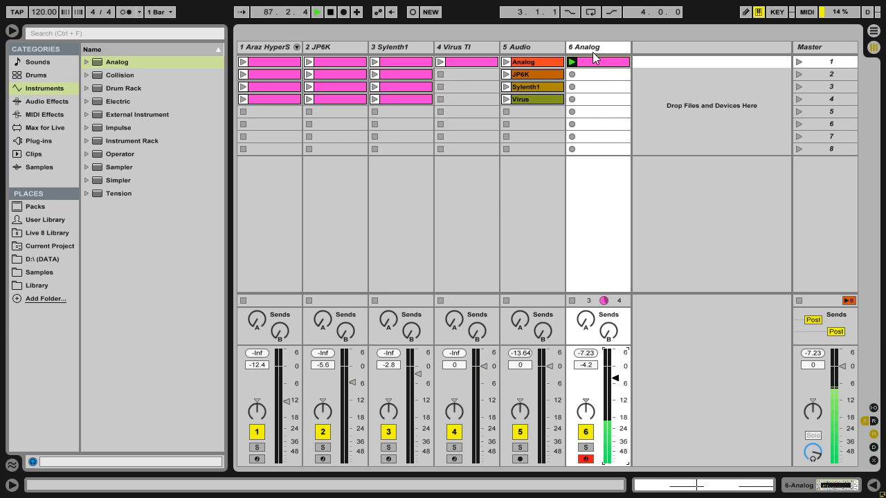
Shape the Fil1 envelope in Analog with a 15.0 s decay and a sustain of 0.95
double_click(593, 47)
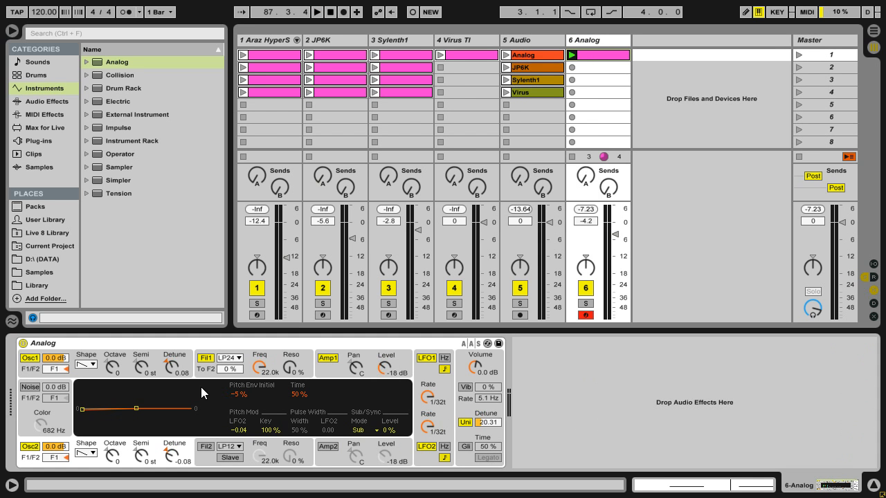
click(107, 379)
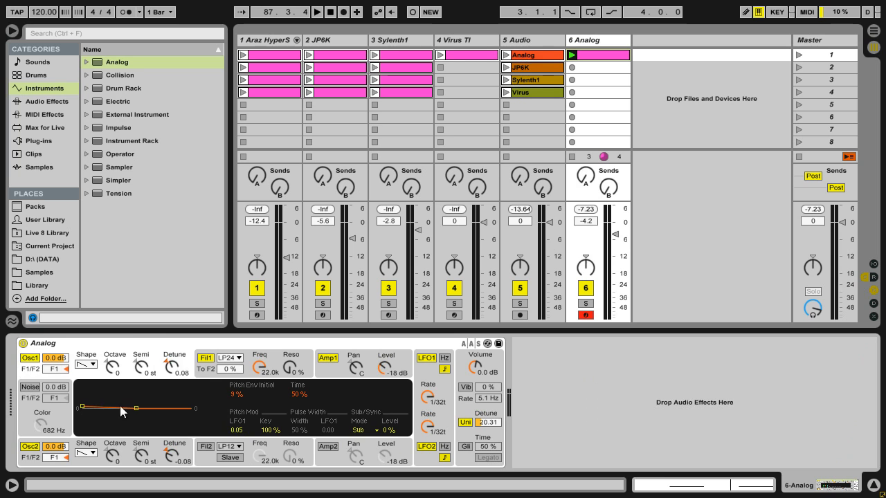
click(210, 376)
drag(102, 413, 154, 446)
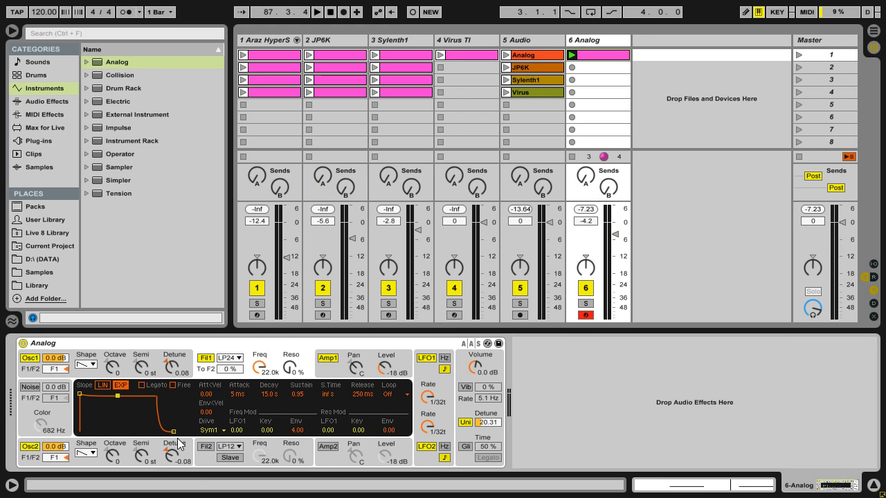
Set the Amp1 envelope to a 15.0 s decay, a sustain of 1.00 and a 5 ms release
click(332, 368)
drag(102, 414, 118, 394)
drag(177, 431, 155, 431)
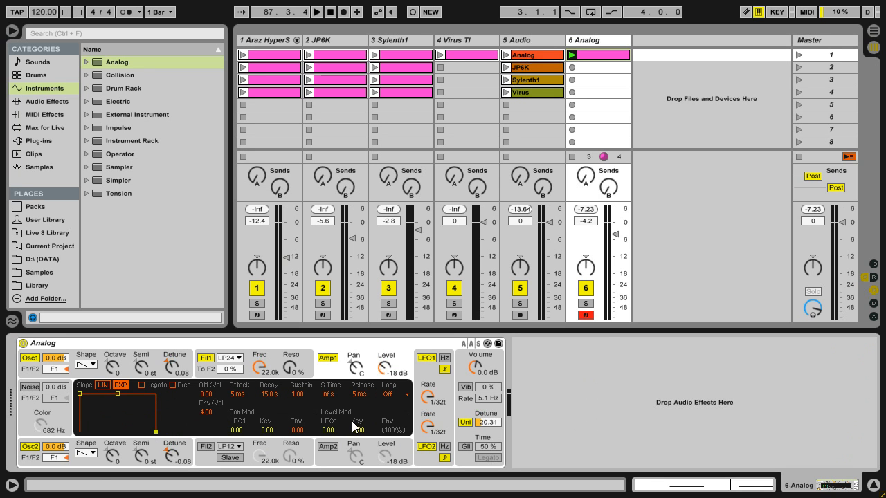
Audition the Analog track's clip while lowering the track volume to -10.0 dB, and stop the clip
click(573, 56)
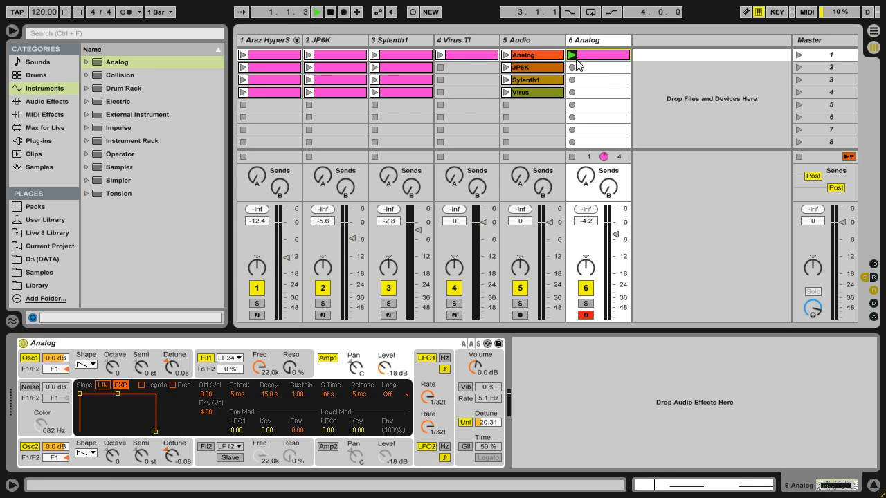
drag(611, 239, 614, 251)
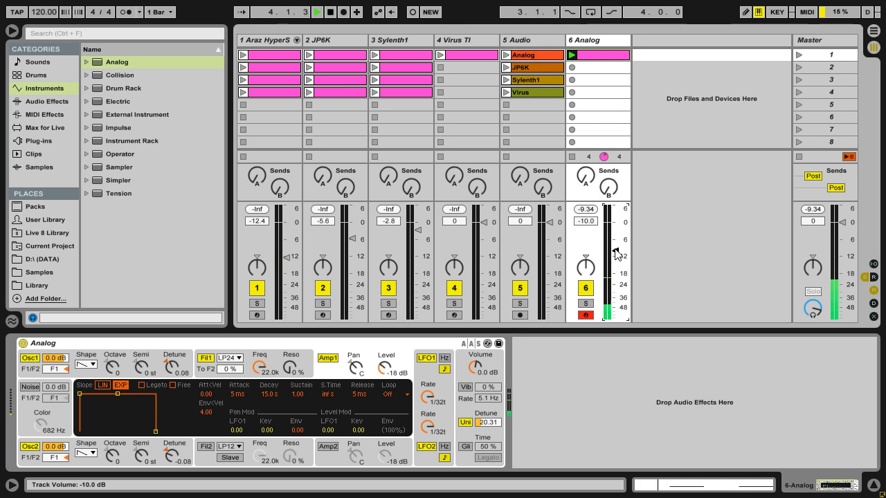
click(571, 156)
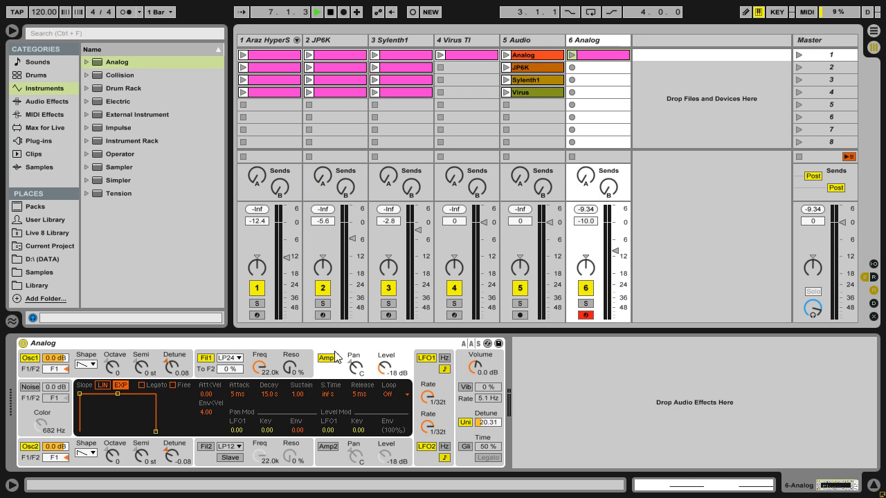
Group Analog into an Instrument Rack and show the rack's chain list and macro controls
click(97, 344)
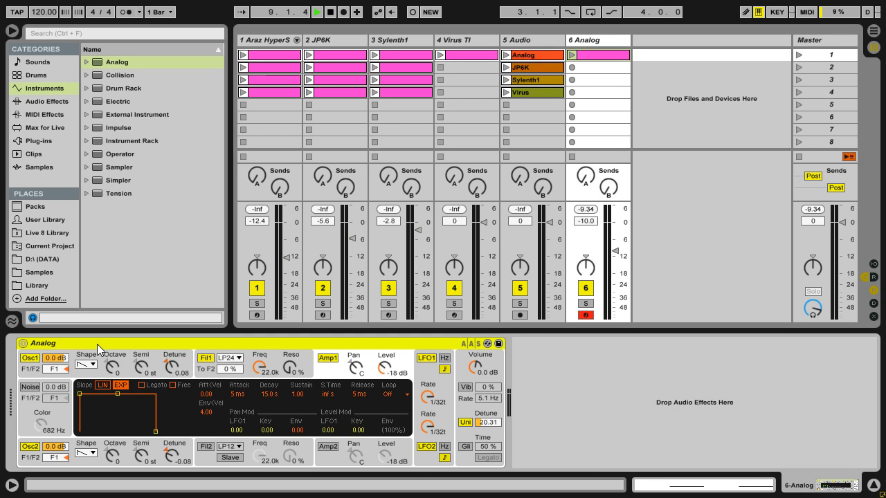
key(ctrl+g)
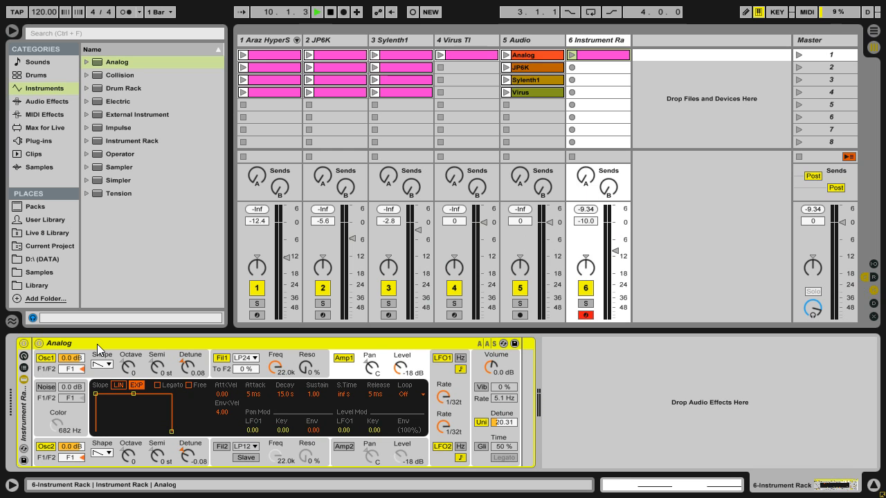
click(24, 357)
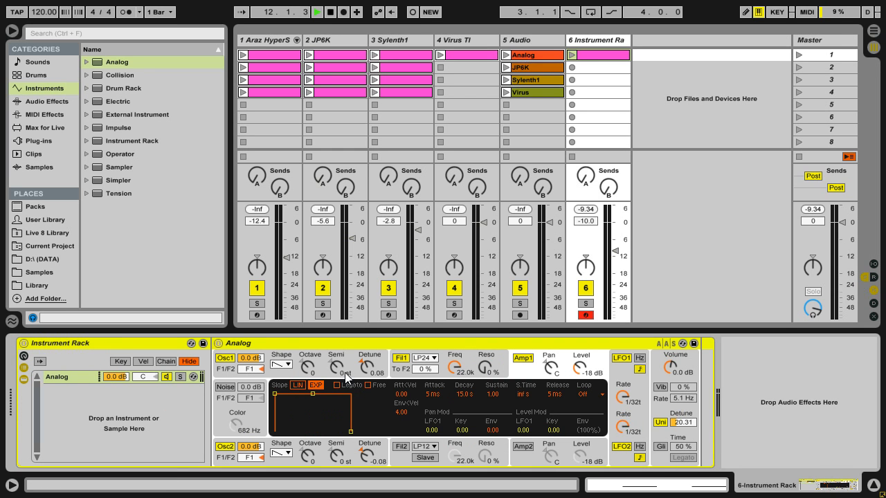
click(25, 356)
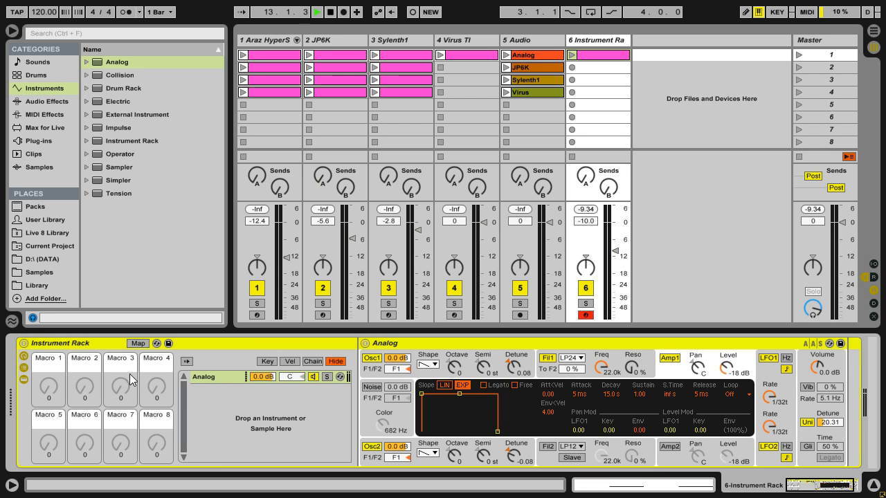
Map the detune of Osc1, the detune of Osc2 and the unison detune to Macro 1
right_click(514, 369)
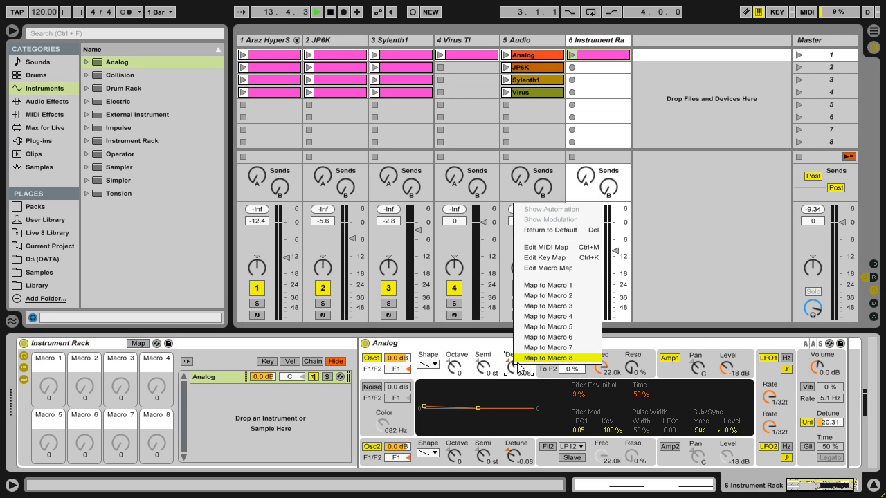
click(542, 287)
right_click(518, 453)
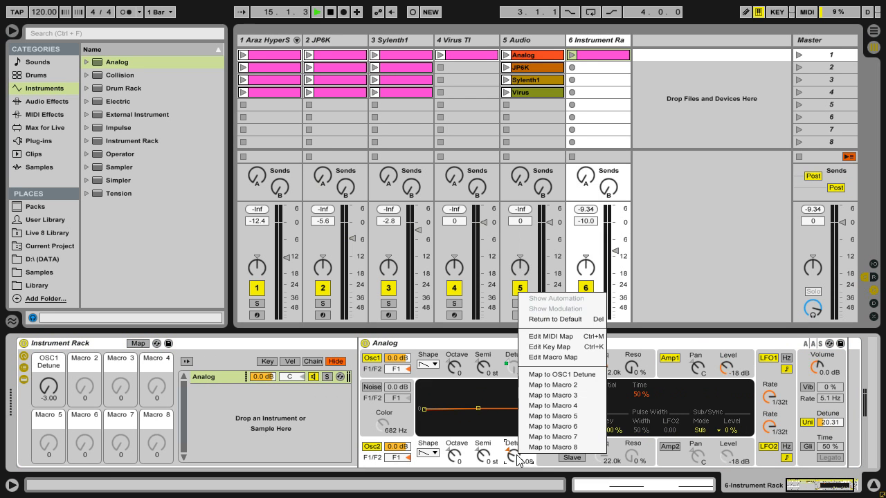
click(552, 375)
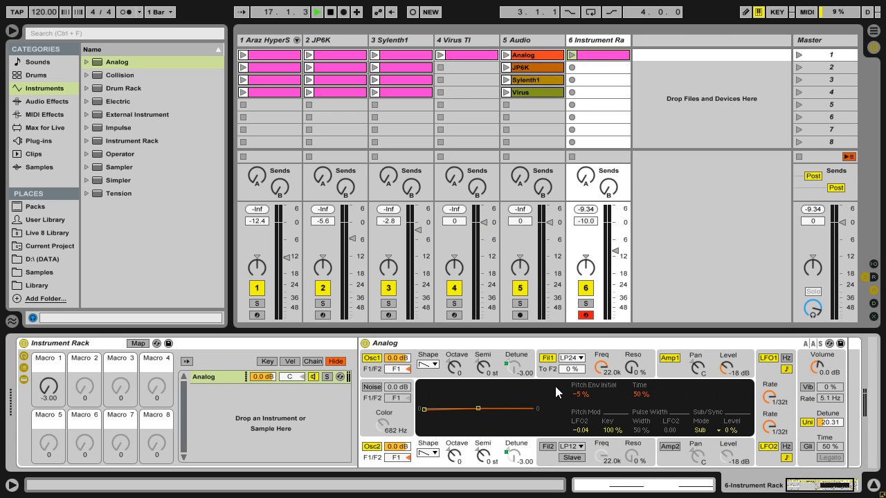
right_click(831, 421)
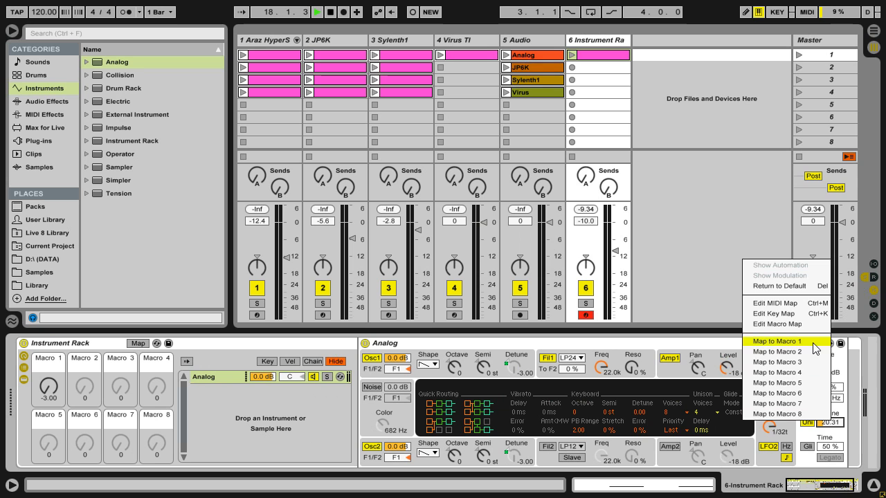
click(807, 341)
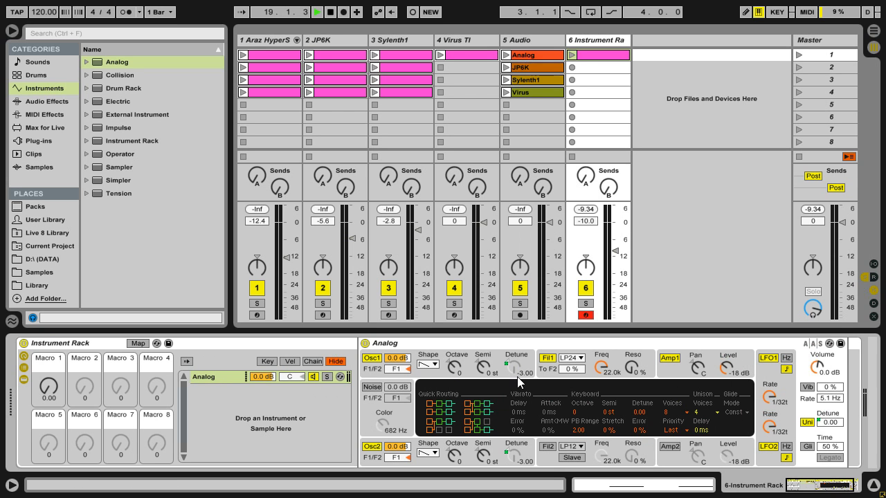
Map Osc1's initial pitch envelope amount and its LFO1 pitch modulation to Macro 1
click(412, 379)
right_click(577, 393)
click(614, 313)
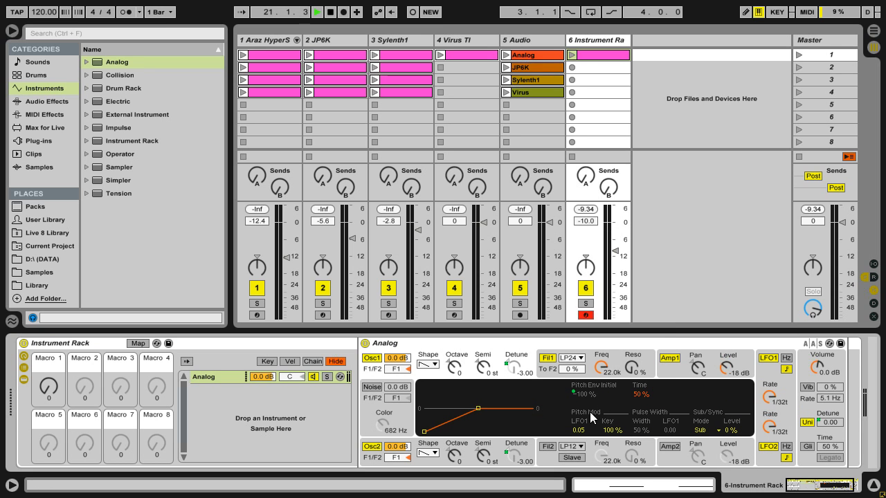
right_click(581, 428)
click(599, 369)
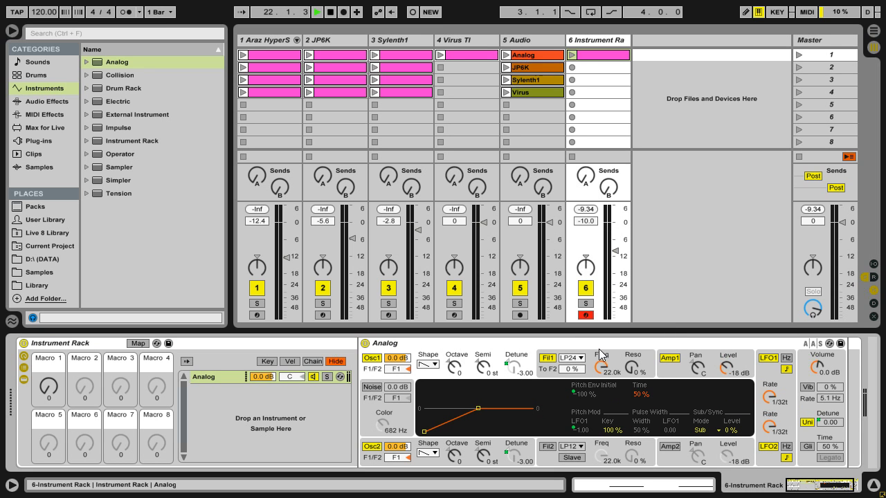
Map Osc2's initial pitch envelope amount and its LFO2 pitch modulation to Macro 1
click(376, 460)
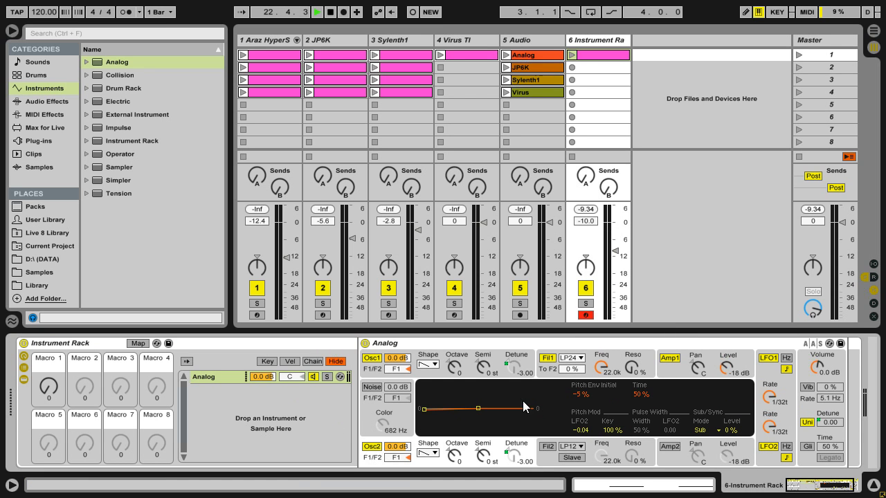
right_click(574, 395)
click(593, 369)
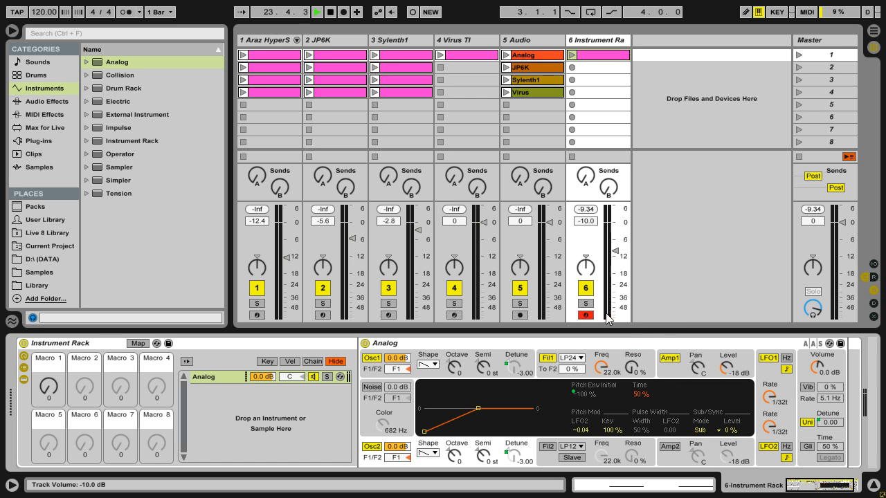
right_click(582, 429)
click(612, 355)
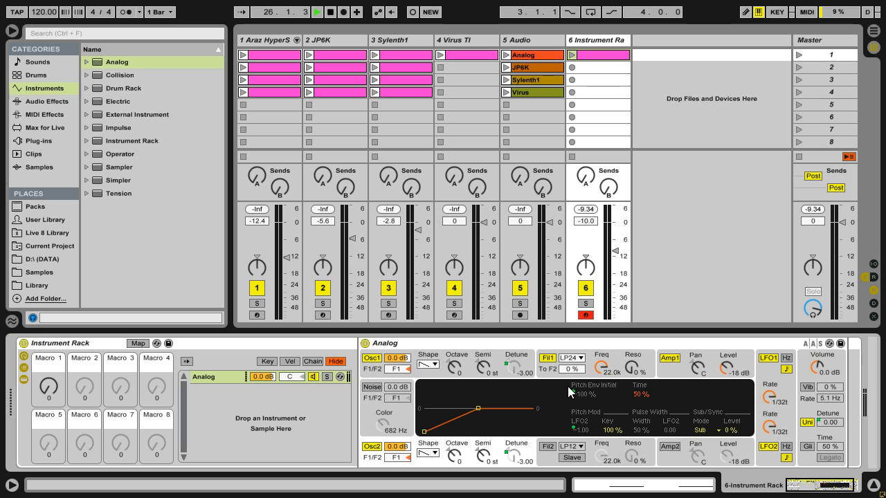
Rename Macro 1 as DETUNE
click(47, 368)
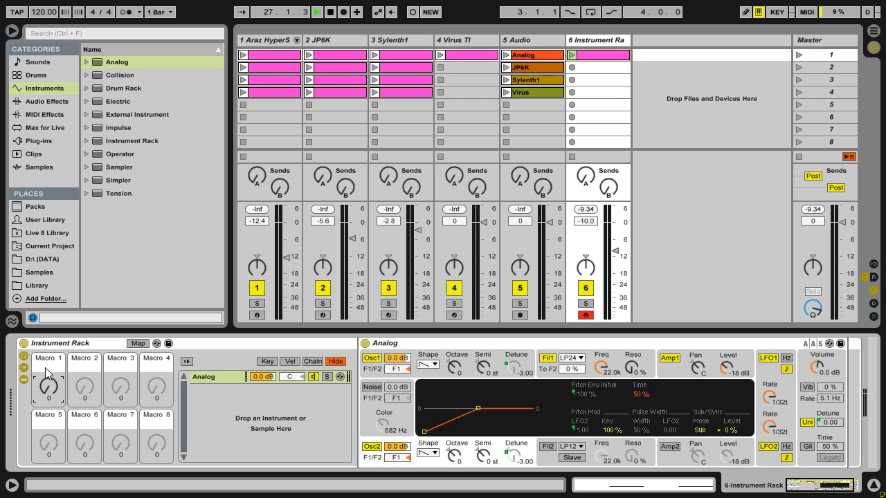
key(ctrl+r)
text(DETUNE)
Show the rack's macro mappings and set the Unison Detune maximum to 21.09
click(138, 344)
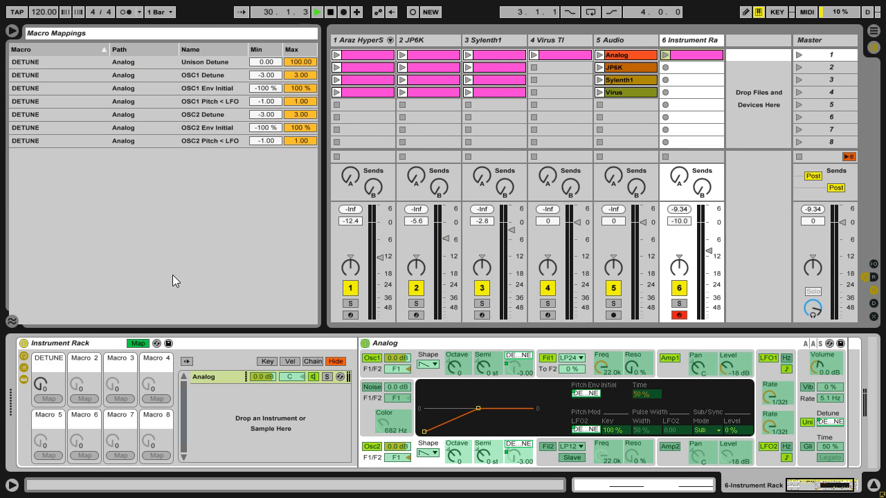
click(197, 62)
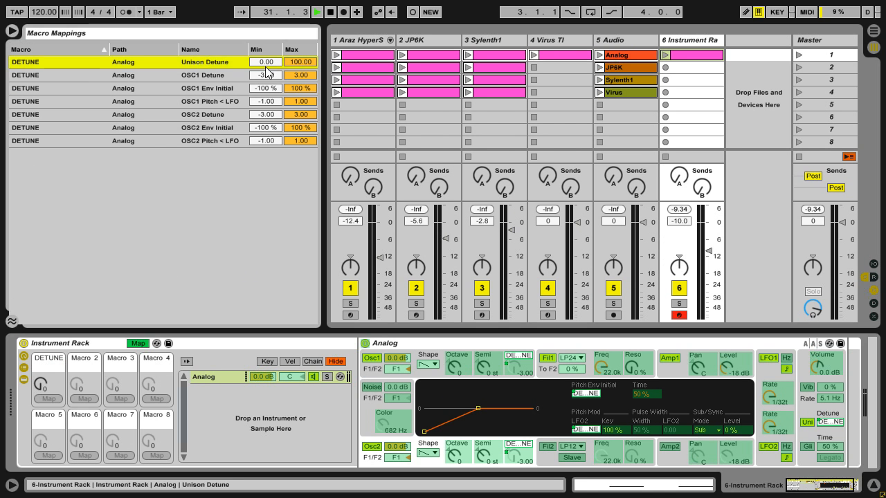
drag(296, 64, 296, 110)
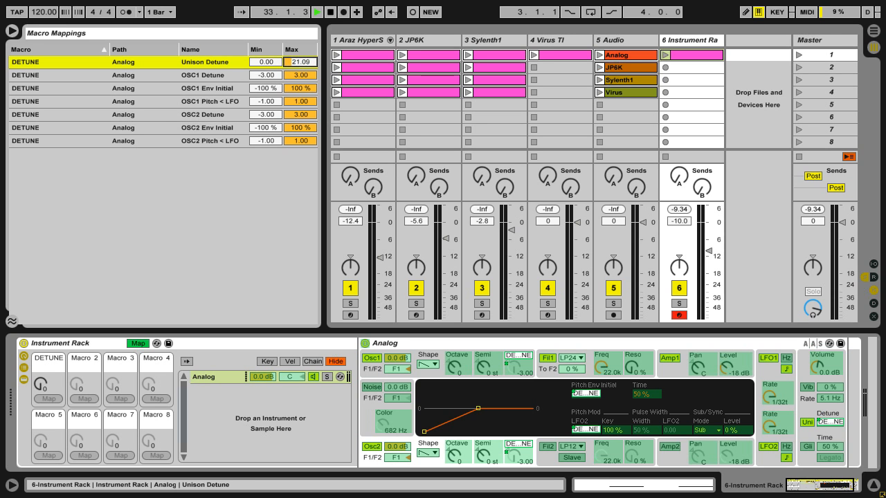
Limit the OSC1 Detune mapping to a minimum of 0.00 and a maximum of 0.10
click(220, 76)
drag(251, 76, 251, 55)
click(303, 76)
drag(304, 76, 304, 110)
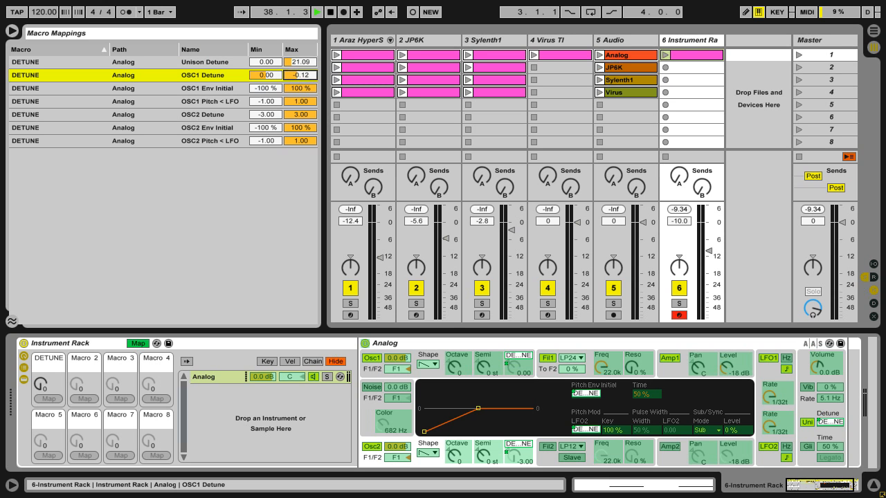
drag(304, 76, 303, 73)
Limit the OSC1 Env Initial mapping to a minimum of 0 % and a maximum of 5 %
click(265, 88)
text(0)
key(Return)
click(293, 88)
text(5)
key(Return)
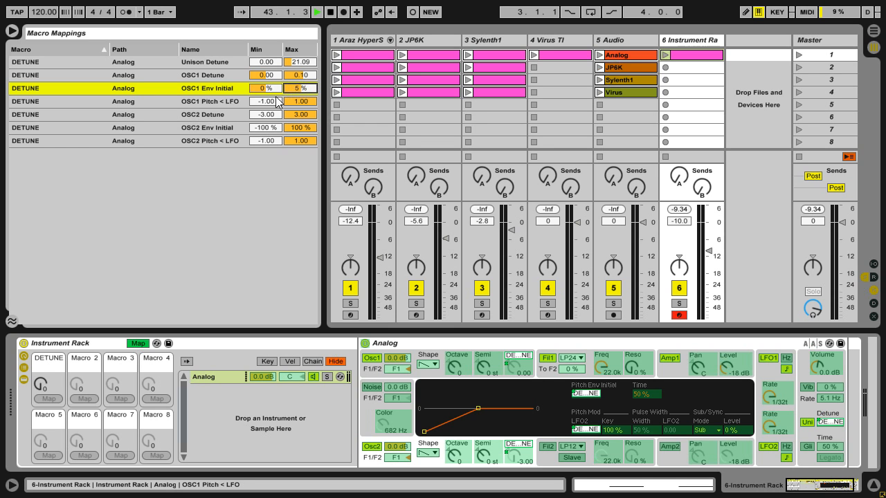
Limit the OSC1 Pitch < LFO mapping to a minimum of 0.00 and a maximum of 0.05
click(268, 102)
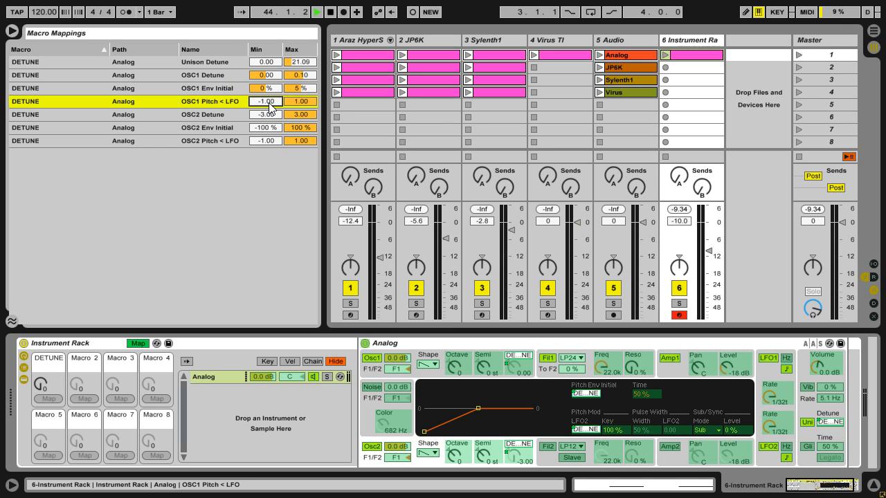
text(0)
key(Tab)
Limit the OSC2 Detune mapping to a minimum of 0.00 and a maximum of -0.10
click(273, 114)
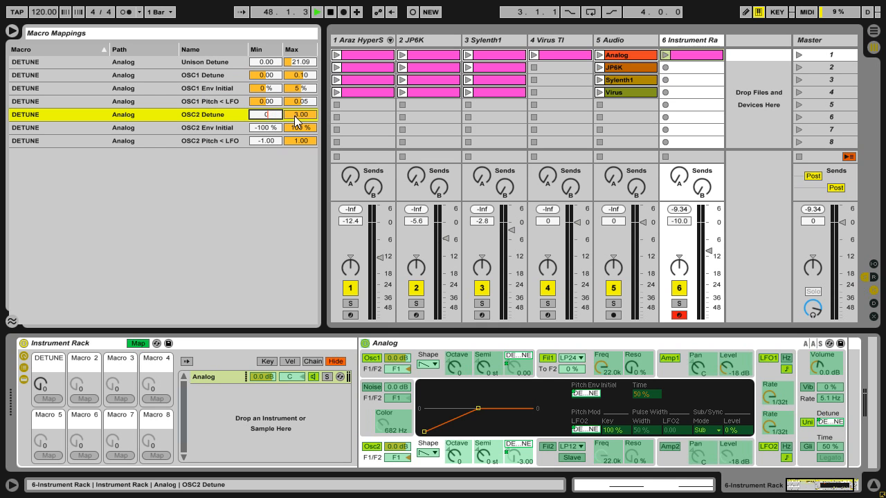
text(0)
click(296, 117)
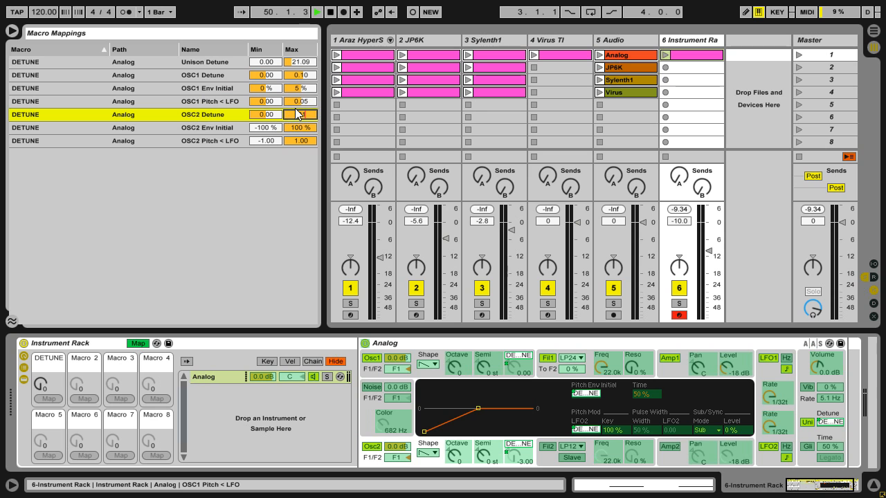
key(Return)
Limit the OSC2 Env Initial mapping to a minimum of 0 % and a maximum of 5 %
click(222, 130)
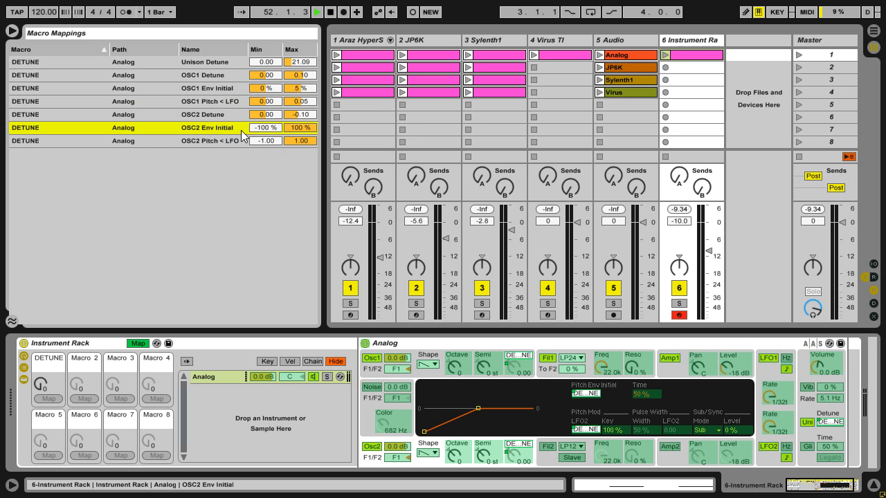
click(260, 130)
text(0)
click(296, 129)
text(5)
key(Return)
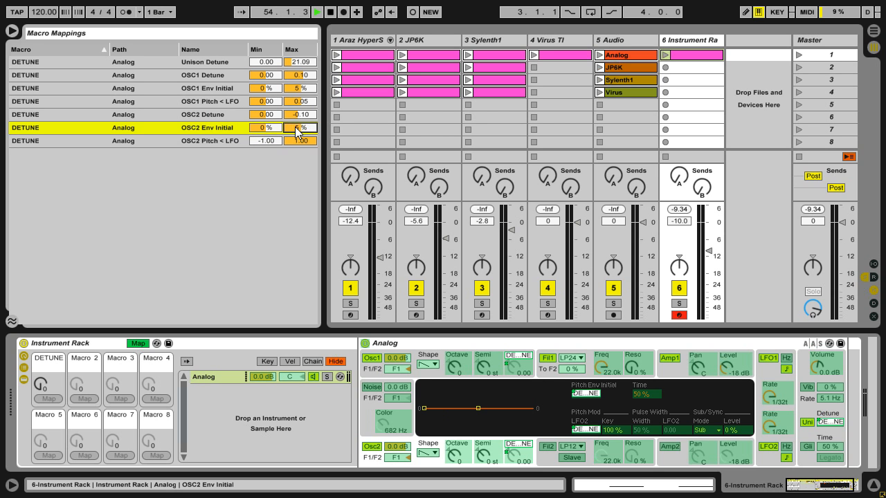
Limit the OSC2 Pitch < LFO mapping to a minimum of 0.00 and a maximum of -0.05, and leave macro mapping mode
click(266, 140)
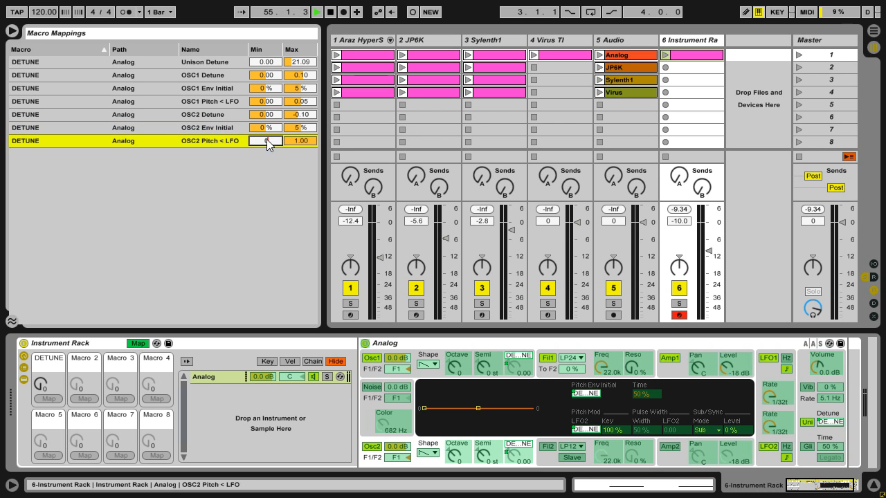
text(0)
click(290, 139)
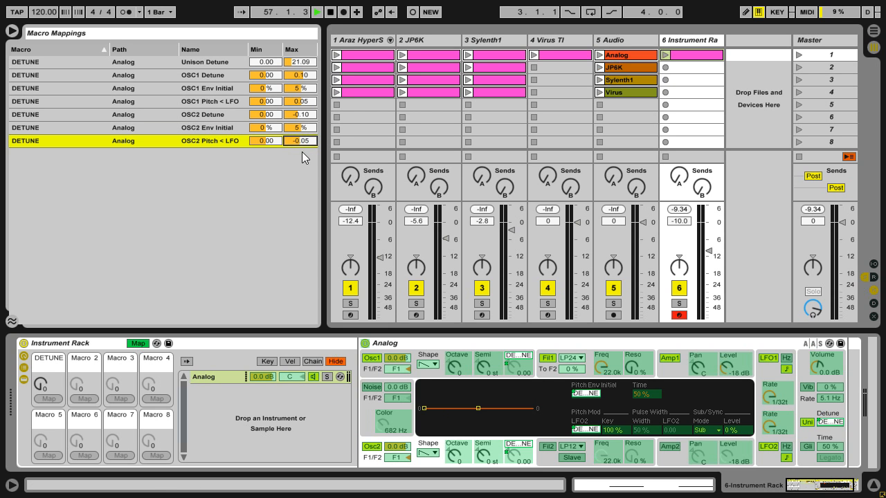
click(138, 343)
Audition the patch while raising the DETUNE macro to 127
click(57, 387)
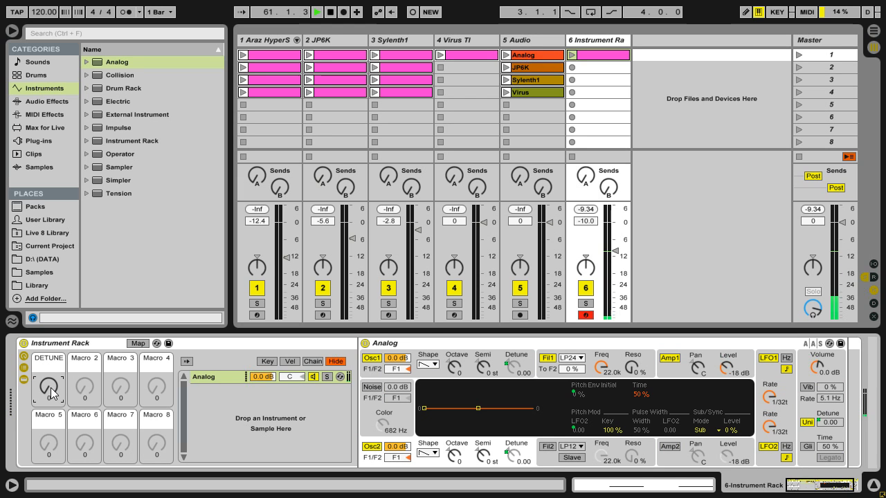
drag(54, 393, 54, 322)
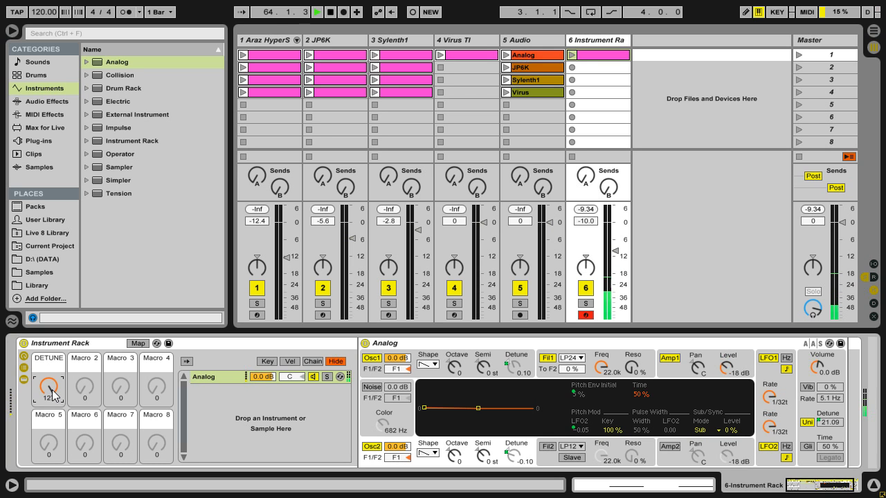
Duplicate the Analog chain in the Instrument Rack and set both chains' volume to -3.0 dB
click(211, 378)
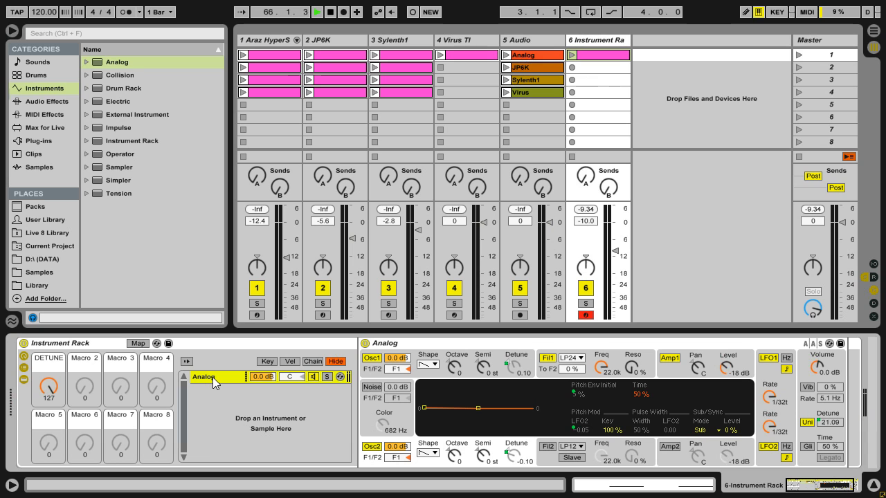
click(212, 377)
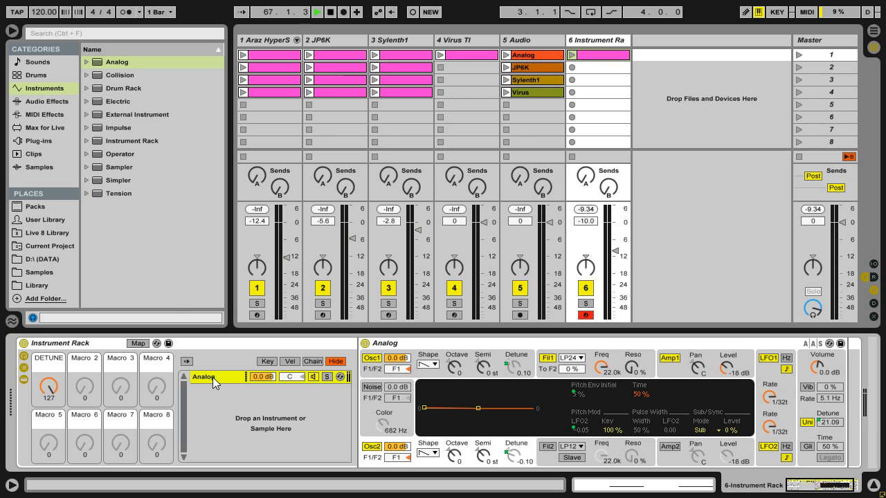
key(ctrl+d)
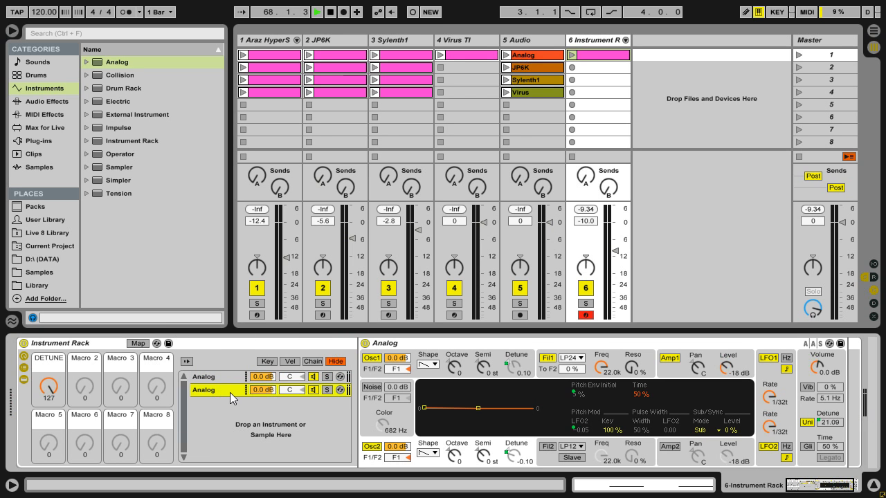
click(260, 378)
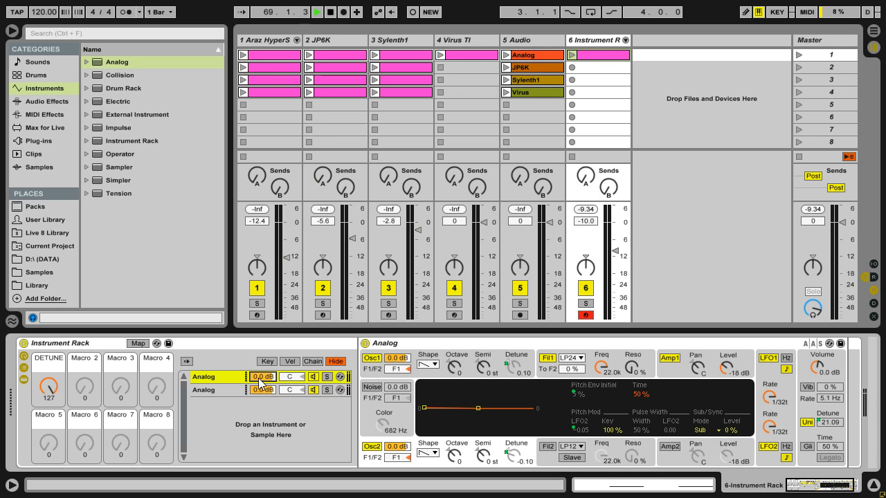
click(264, 391)
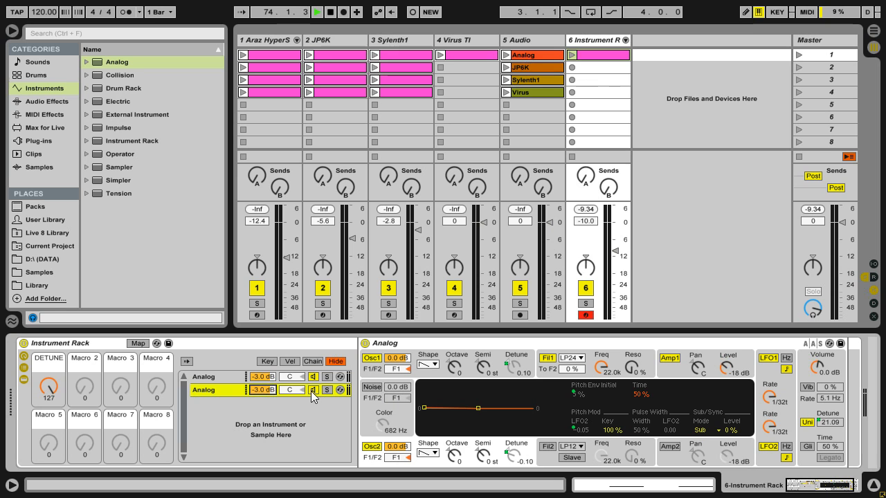
Set the duplicated chain's mapping maximums: Unison Detune 16.41, OSC1 Detune 0.13, OSC1 Env Initial 4 % and OSC1 Pitch < LFO 0.04
click(137, 343)
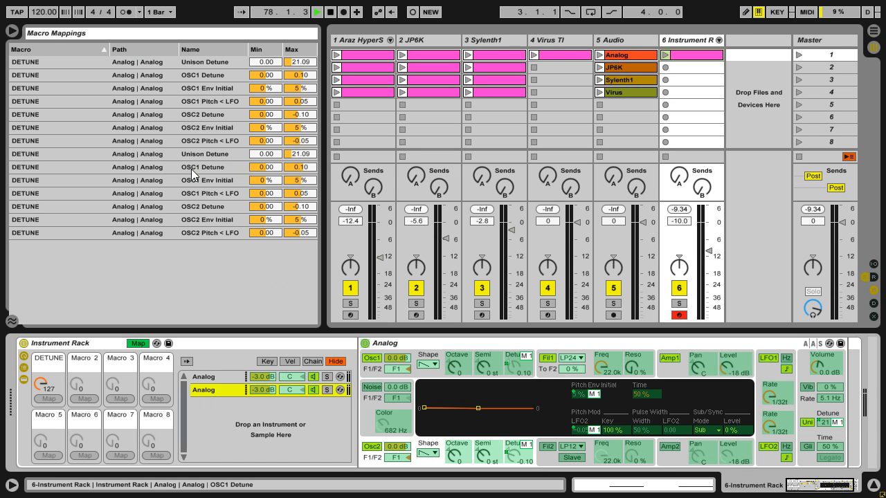
click(303, 155)
click(304, 167)
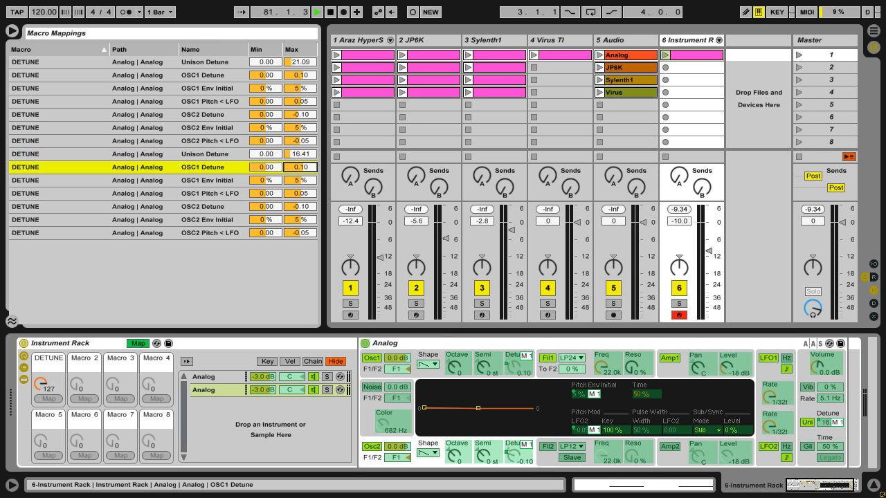
drag(306, 181, 307, 197)
click(306, 195)
Set the duplicated chain's OSC2 Detune maximum to -0.13 and OSC2 Env Initial maximum to 4 %, and leave macro mapping mode
click(308, 207)
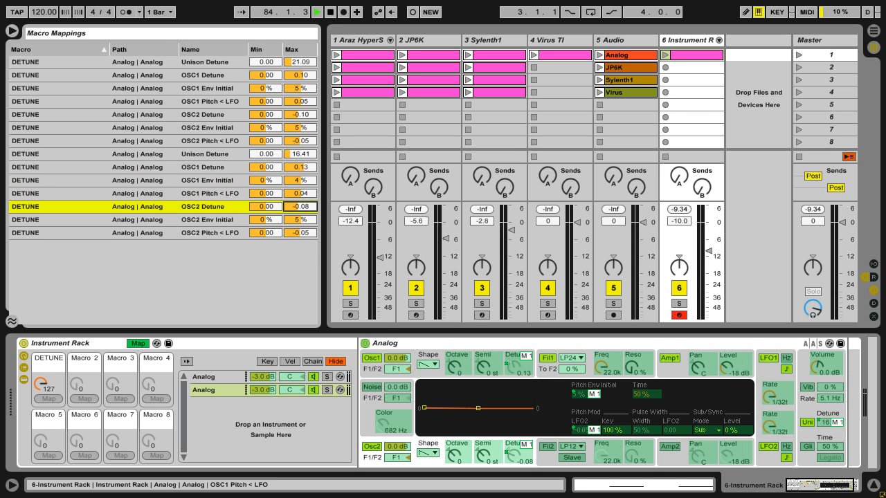
drag(308, 208, 307, 211)
click(307, 220)
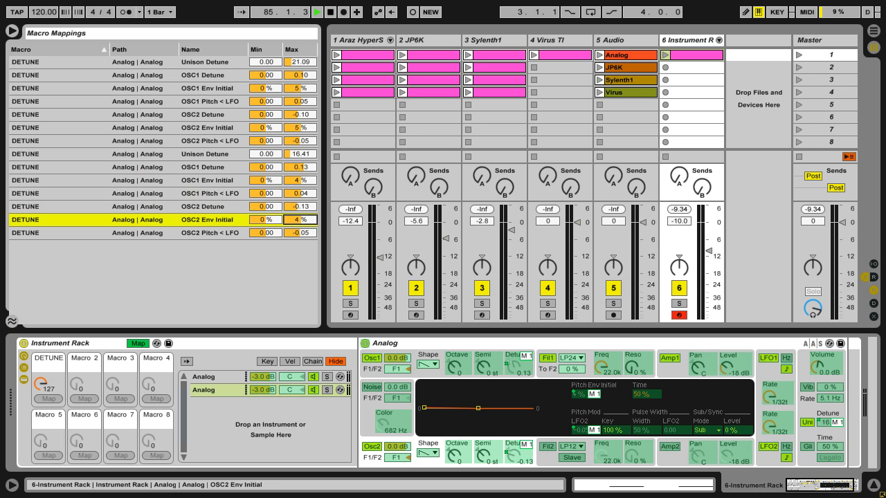
click(306, 233)
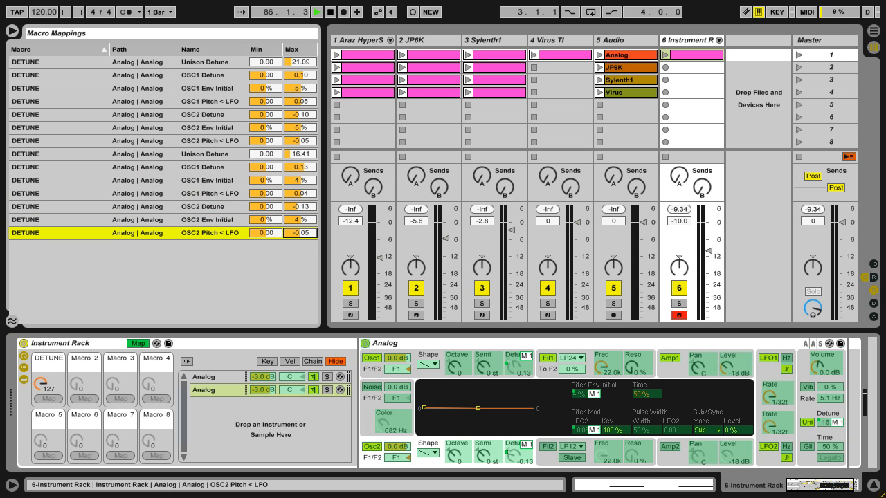
drag(307, 233, 306, 236)
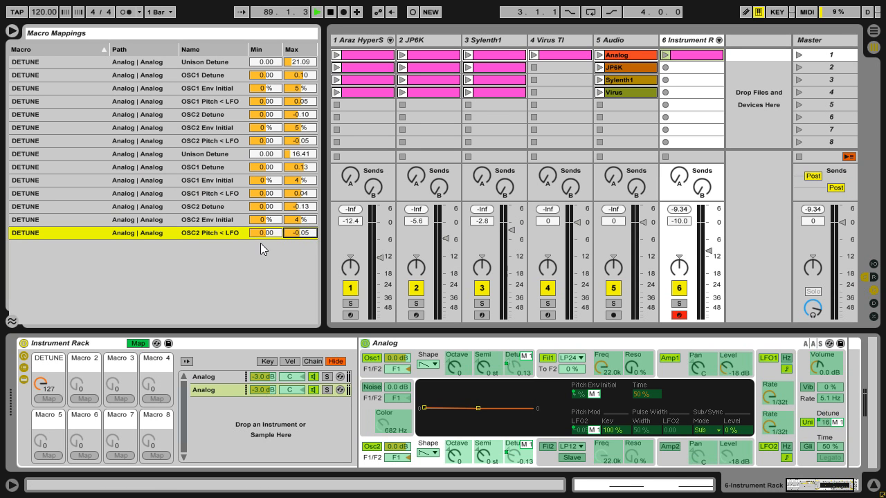
click(139, 343)
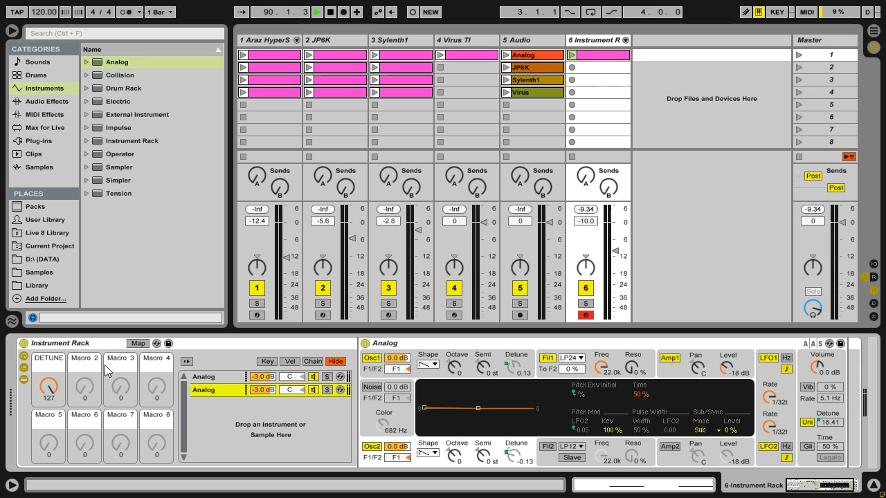
Audition the layered rack by lowering the DETUNE macro to 0 and gradually raising it to 125
drag(49, 385, 48, 429)
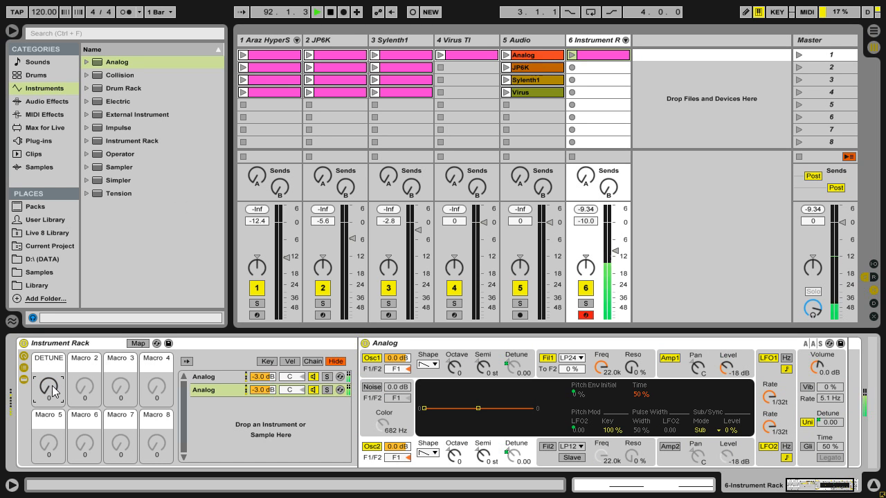
drag(49, 395, 49, 384)
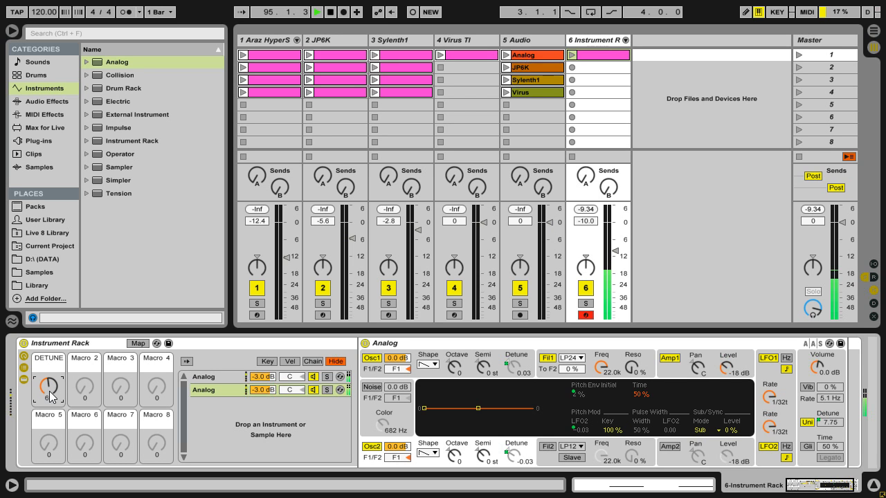
drag(49, 396, 50, 373)
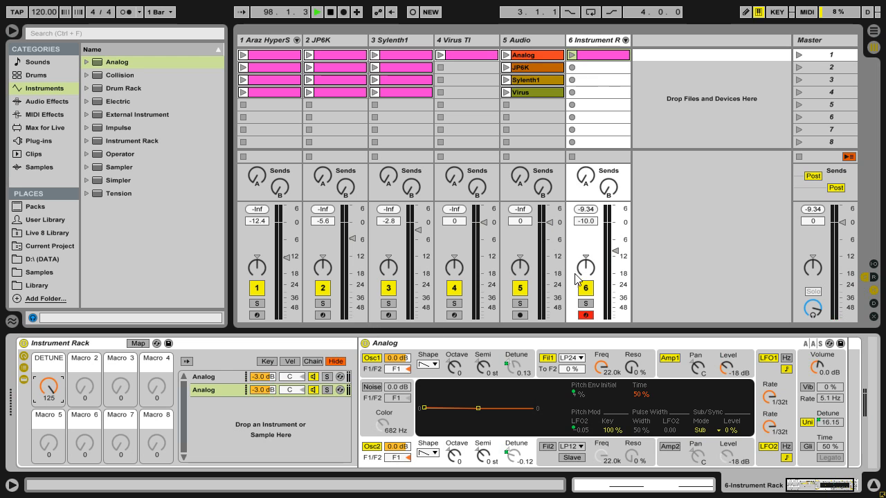
Launch the rack track's clip and compare it with the JP6K clip on the Audio track by soloing each track in turn
click(572, 56)
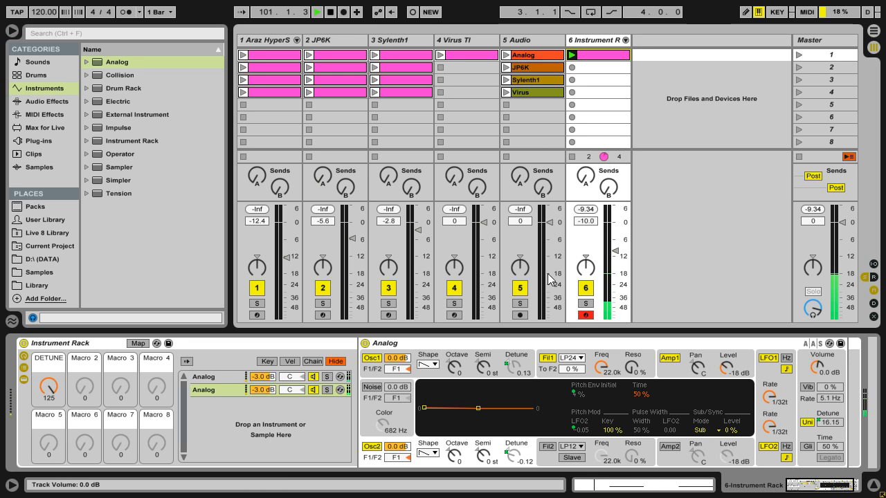
click(585, 303)
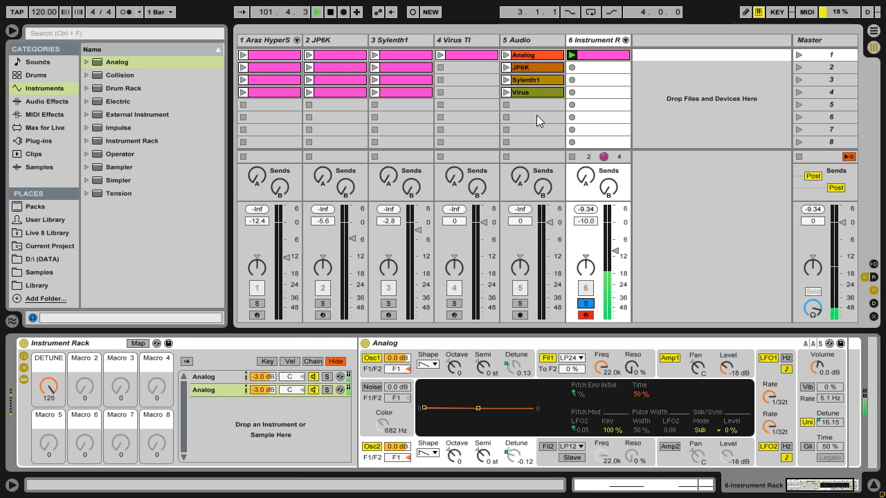
click(505, 67)
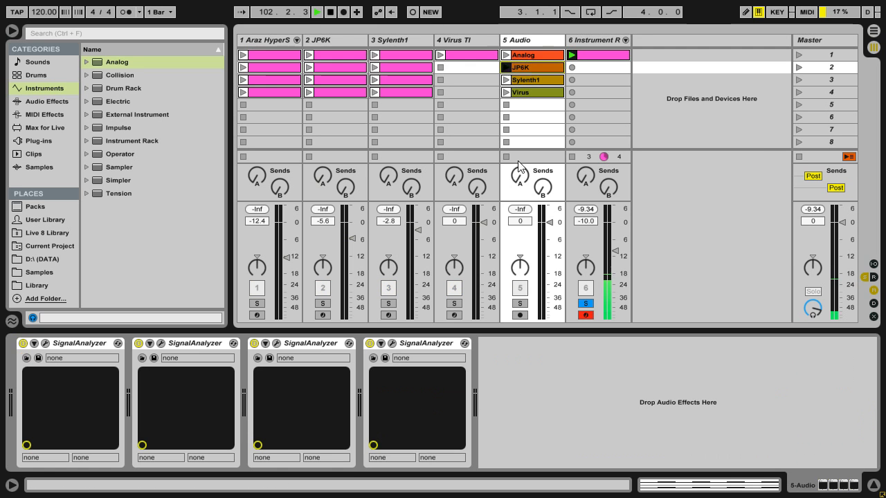
click(520, 304)
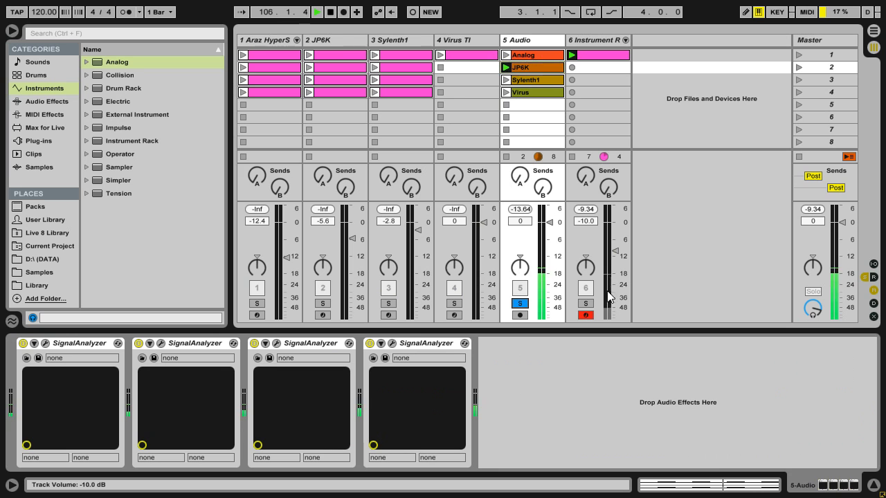
click(589, 305)
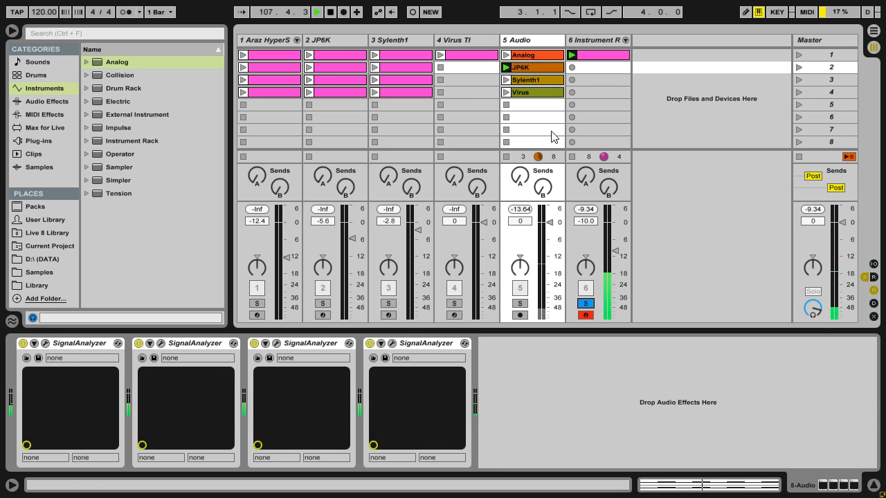
Launch the Sylenth1 clip and compare it with the rack by soloing the Audio track and the rack track in turn
click(507, 79)
click(519, 305)
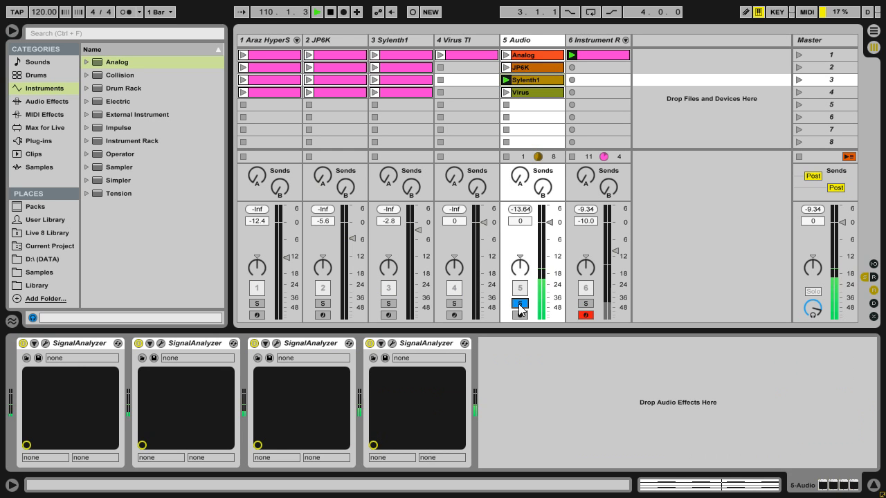
click(590, 305)
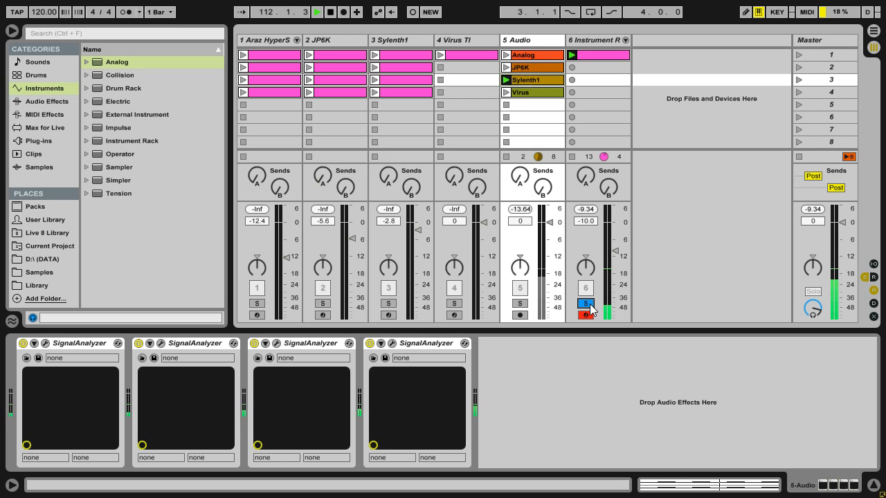
Launch the Virus clip, compare it with the rack by soloing each track in turn, and stop playback
click(505, 92)
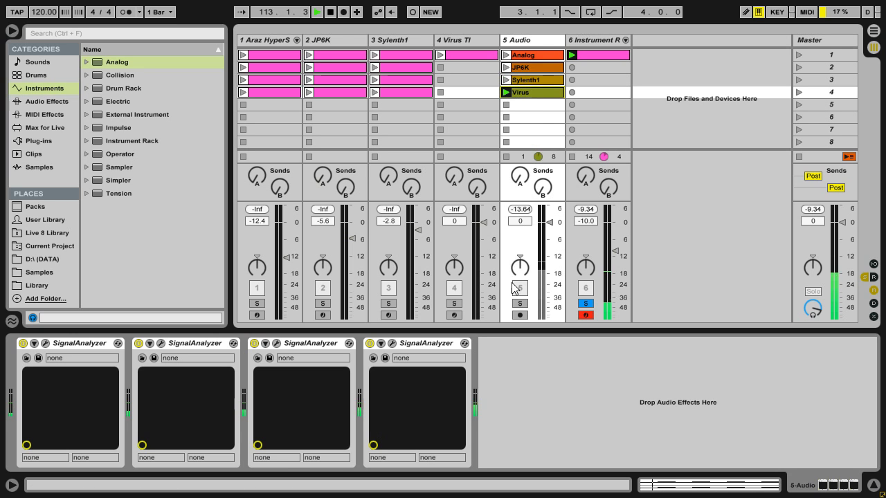
click(519, 303)
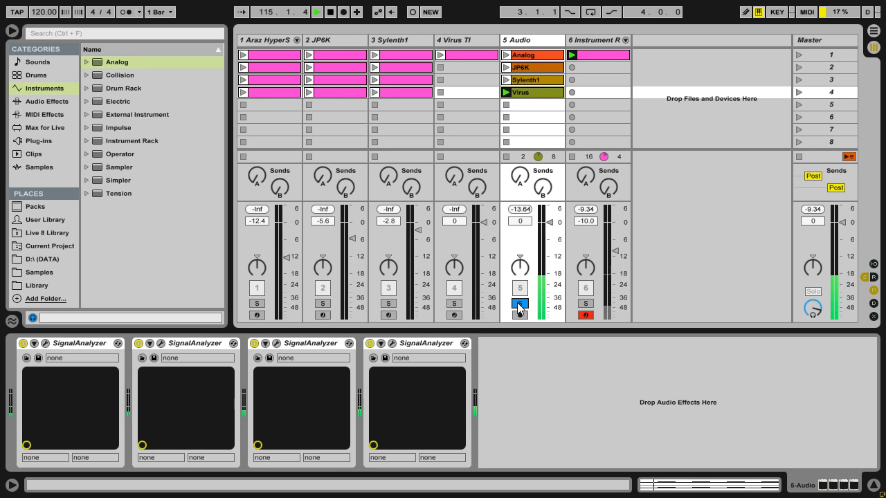
click(585, 304)
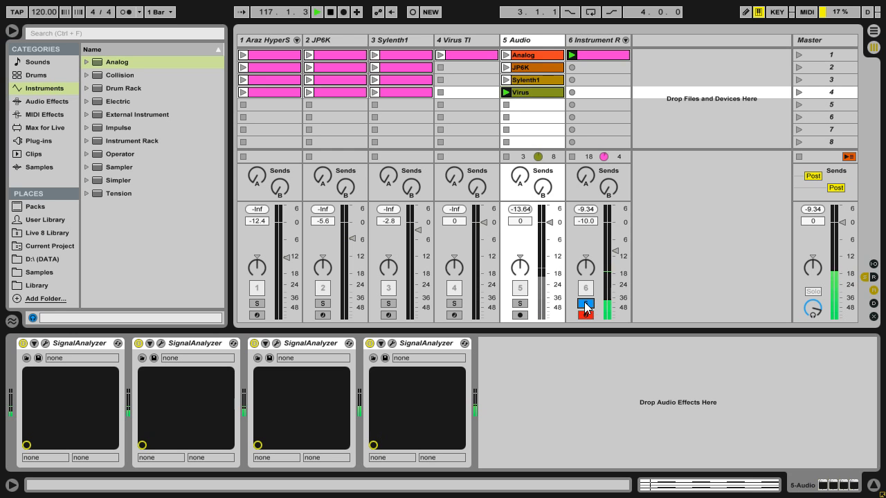
click(574, 156)
key(space)
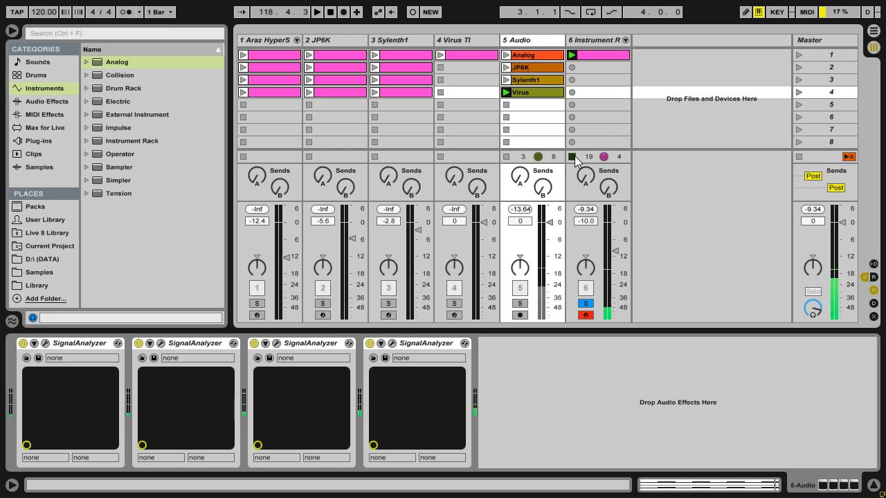
Unsolo the Instrument Rack track and map the Filter 1 frequency of both Analog chains to Macro 2
click(586, 303)
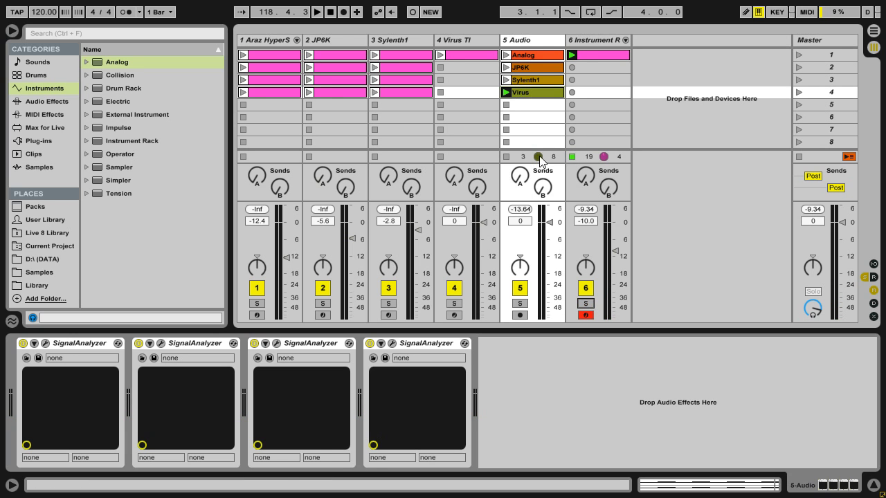
click(581, 50)
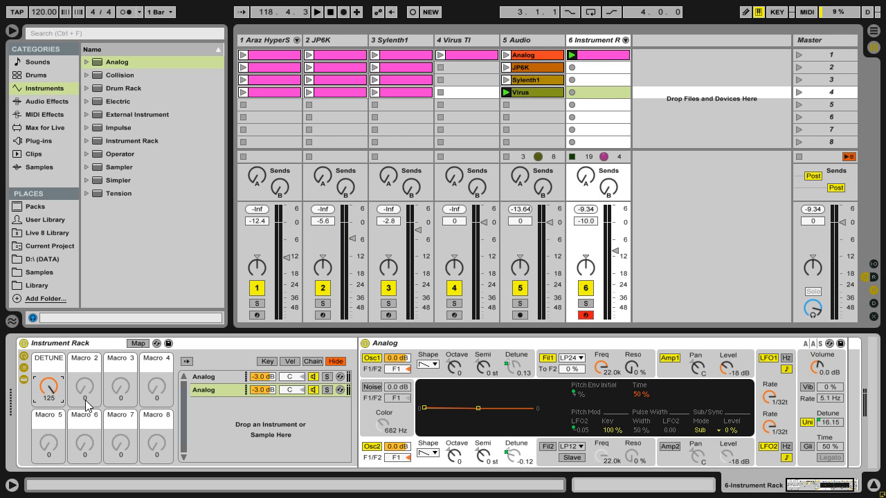
click(219, 377)
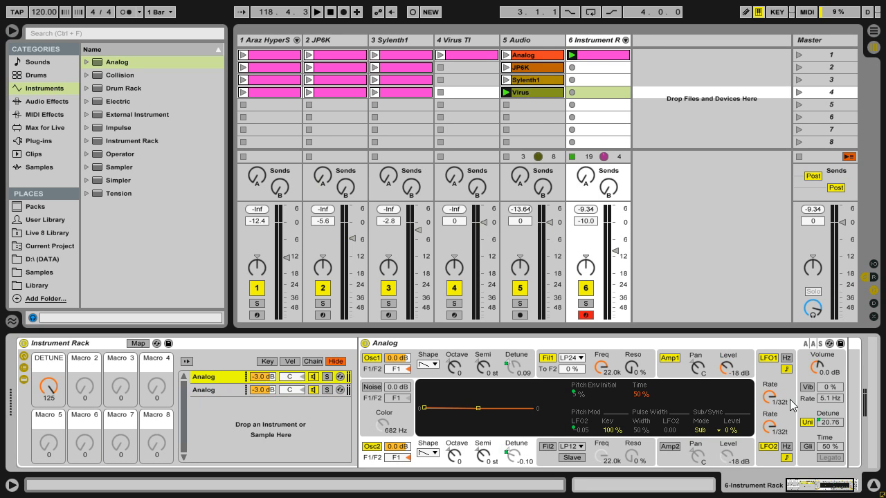
right_click(593, 377)
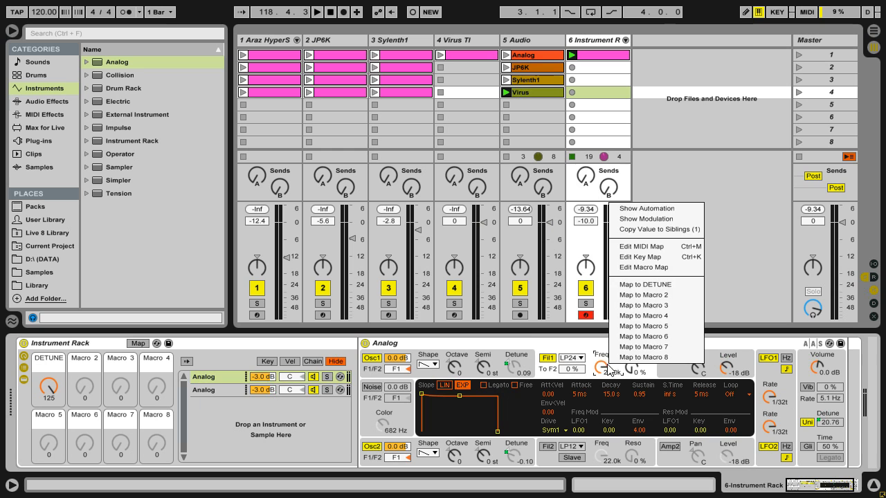
click(633, 299)
click(212, 389)
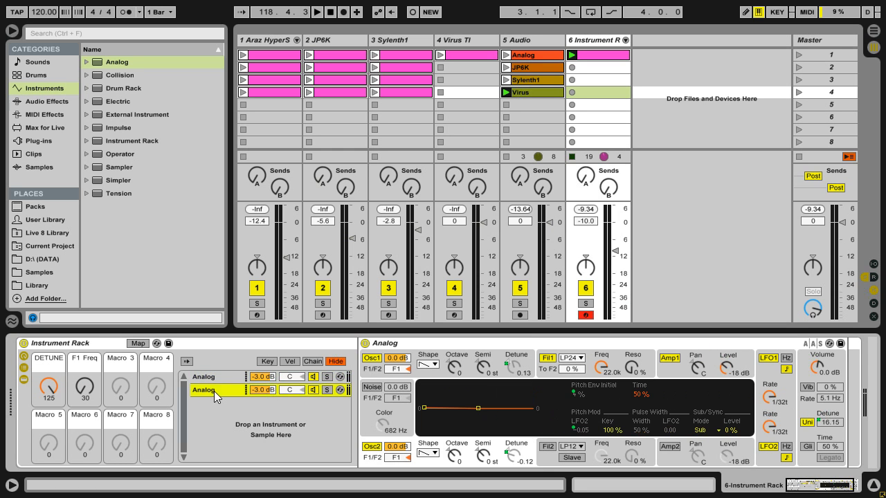
right_click(598, 368)
click(630, 294)
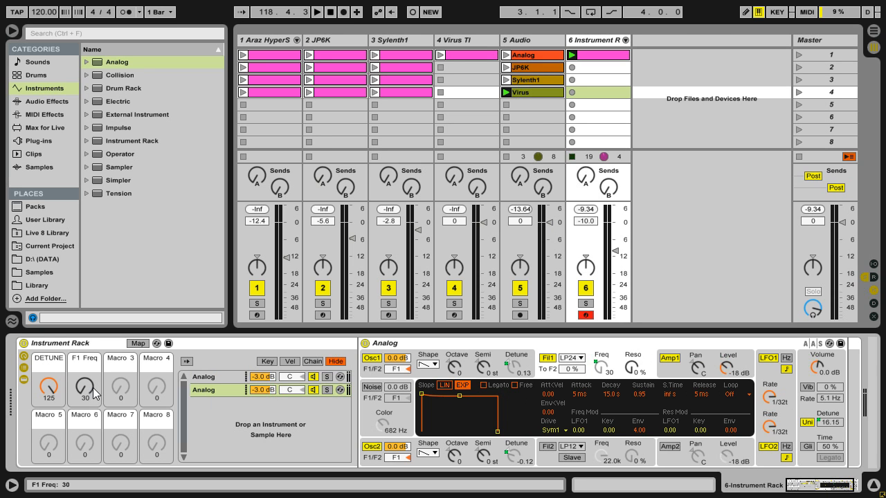
Rename the filter frequency macro as FREQ
click(86, 362)
key(ctrl+r)
text(FREQ)
key(Return)
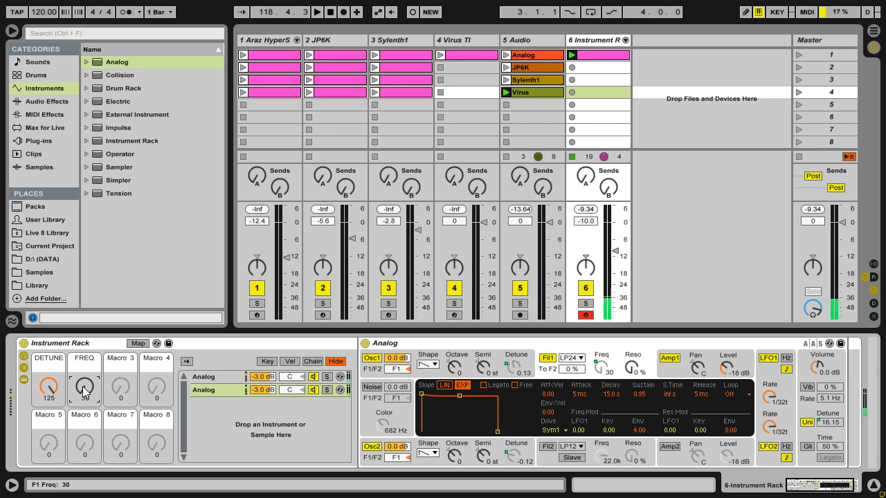
Audition the filter by sweeping the FREQ macro up and down, leave it at 22.0k, and start playback
drag(84, 385, 85, 263)
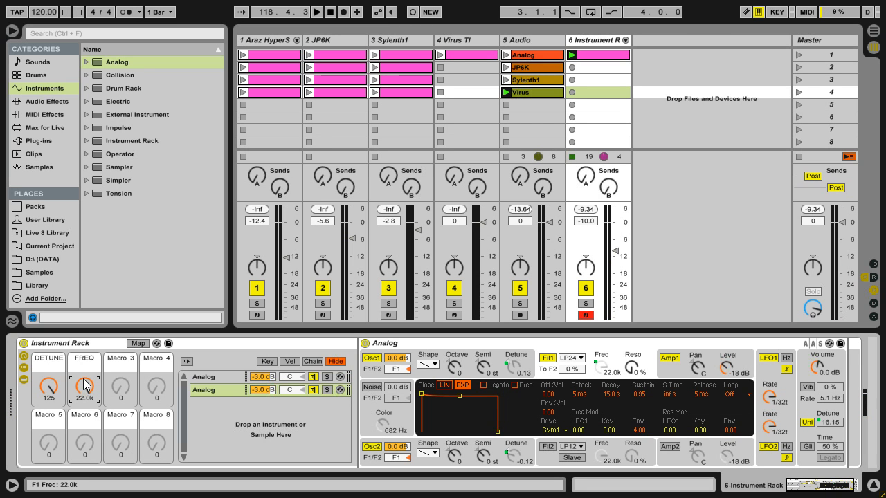
drag(81, 392, 82, 449)
drag(84, 388, 85, 334)
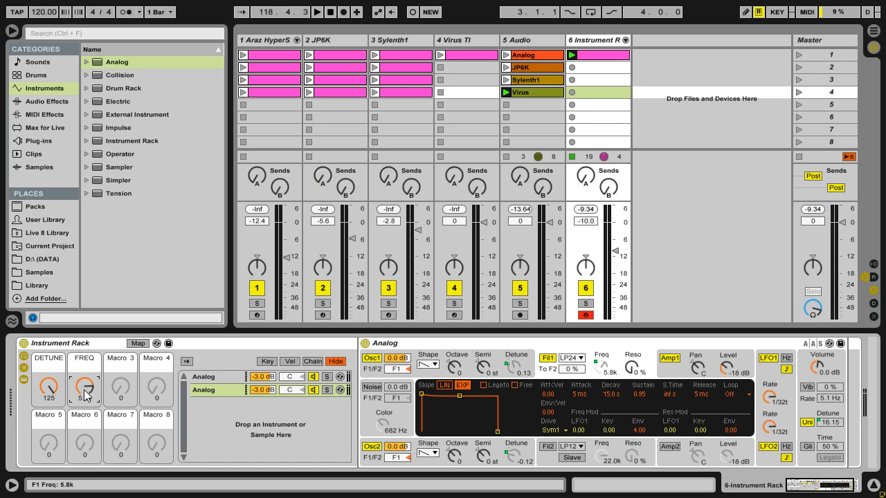
mouse_move(85, 392)
mouse_down()
mouse_move(86, 436)
mouse_move(80, 397)
mouse_up()
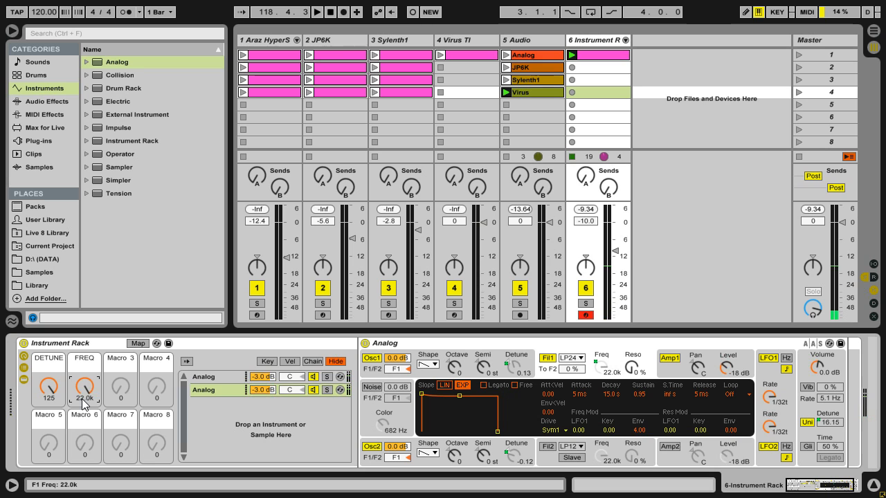
key(space)
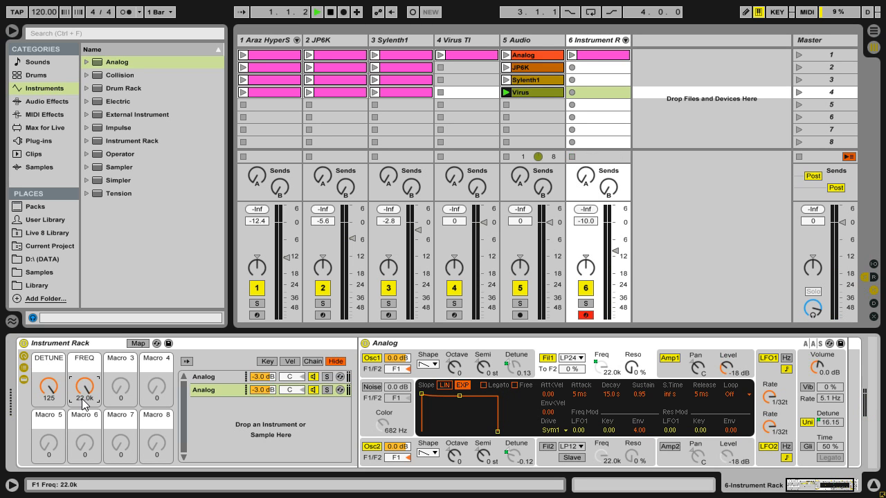